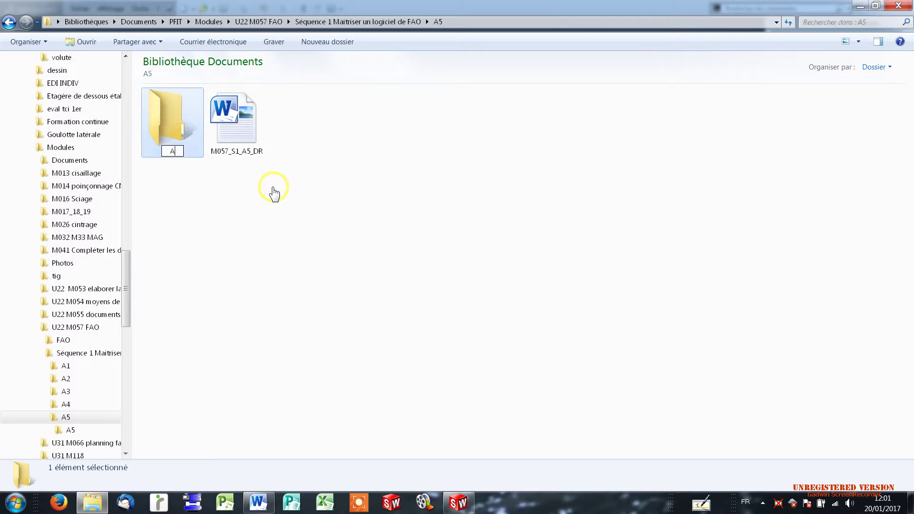
Name the new folder A5, switch to SolidWorks and create a new part document
click(266, 175)
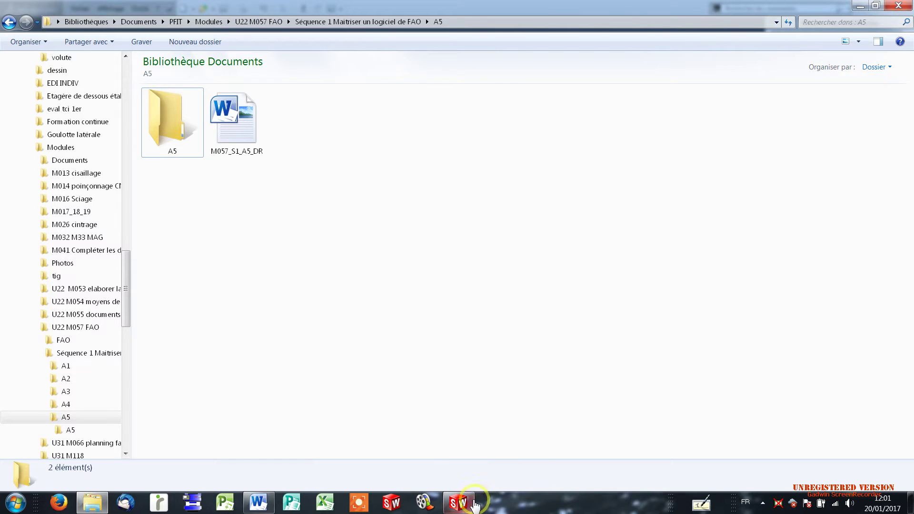
click(460, 504)
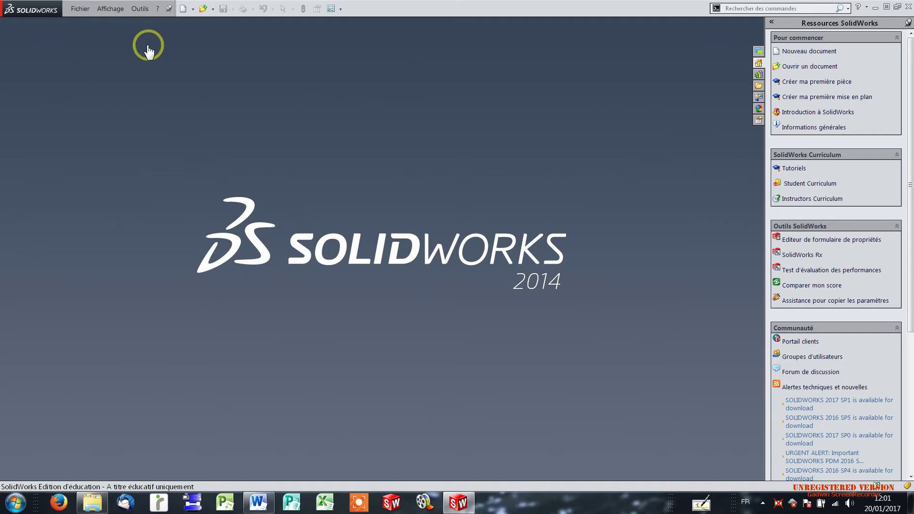
click(181, 10)
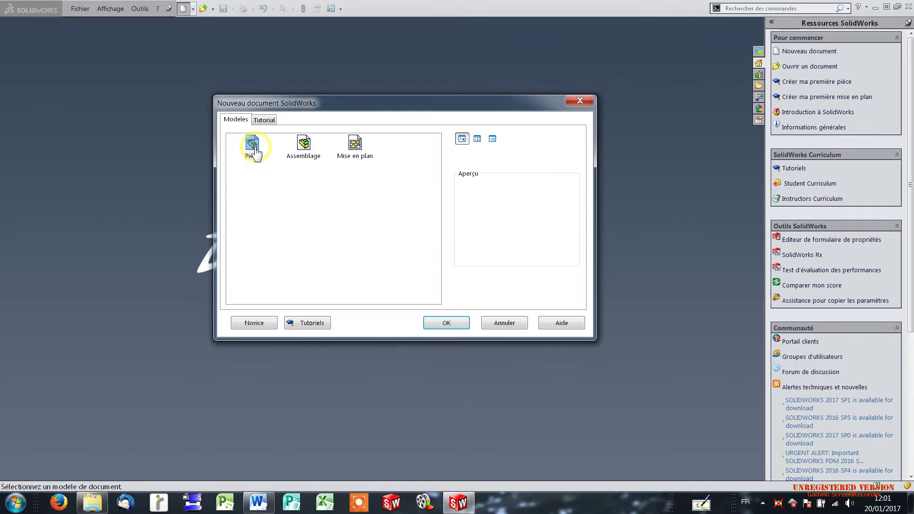
click(251, 145)
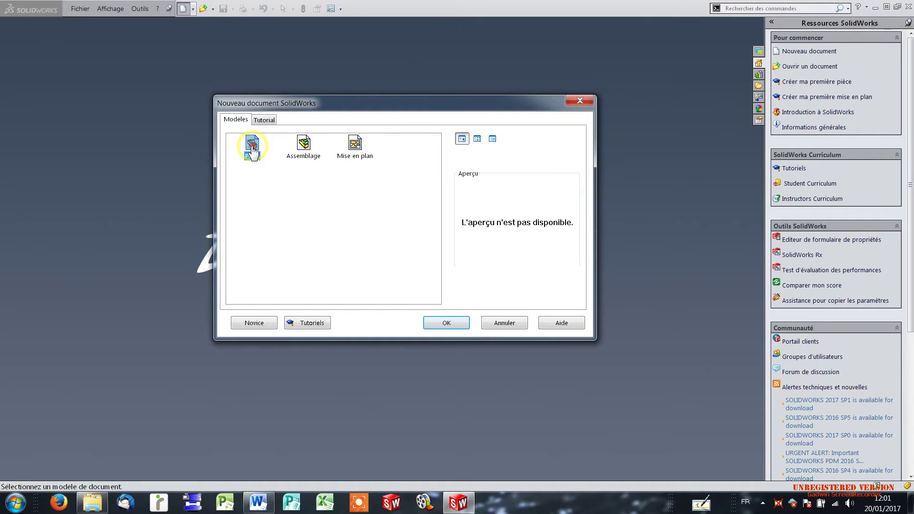
click(445, 323)
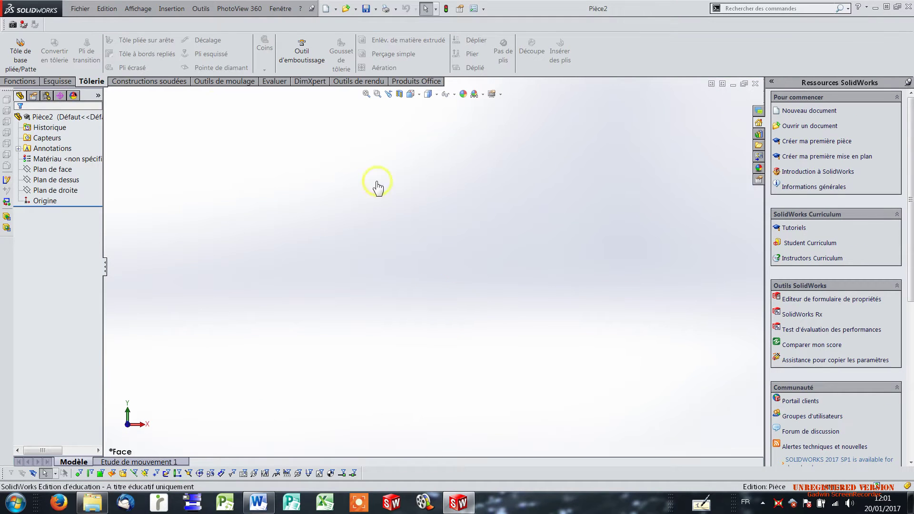
Sketch a center rectangle about 83 by 347 mm on the Top plane (Plan de dessus), centered on the origin
click(58, 84)
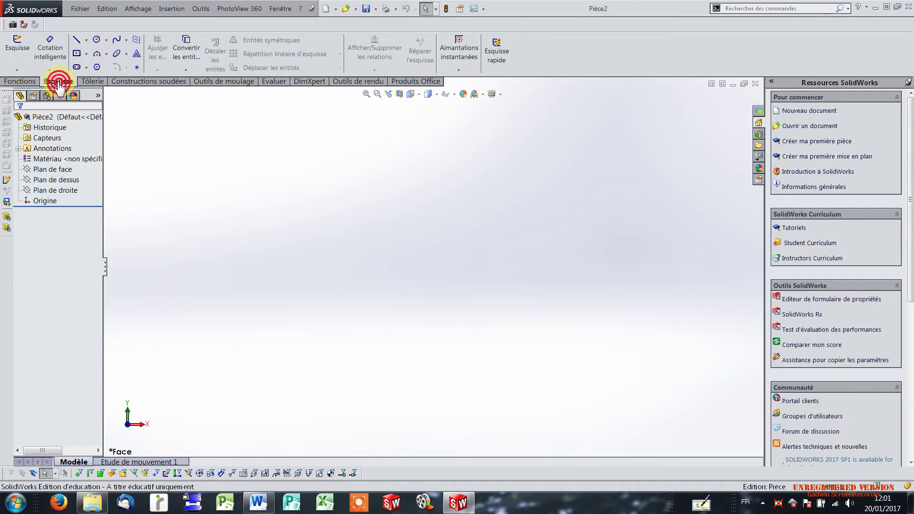
click(18, 51)
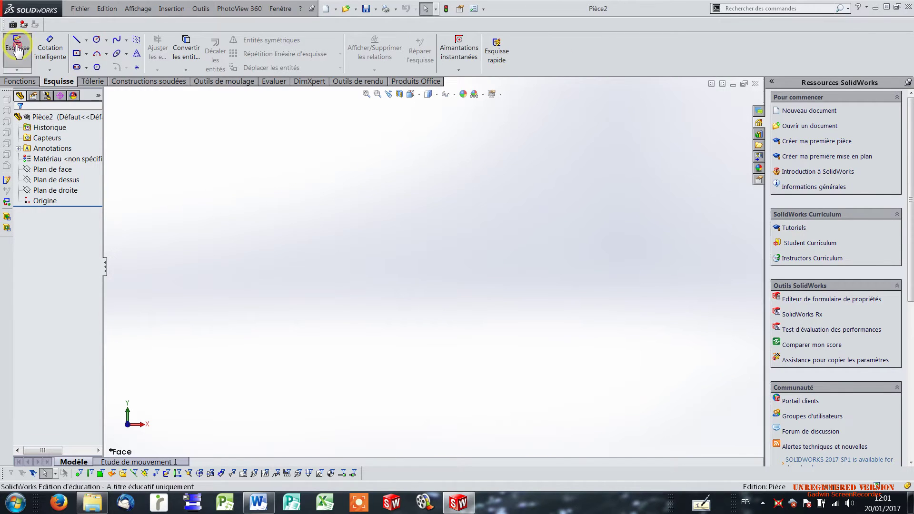
click(77, 55)
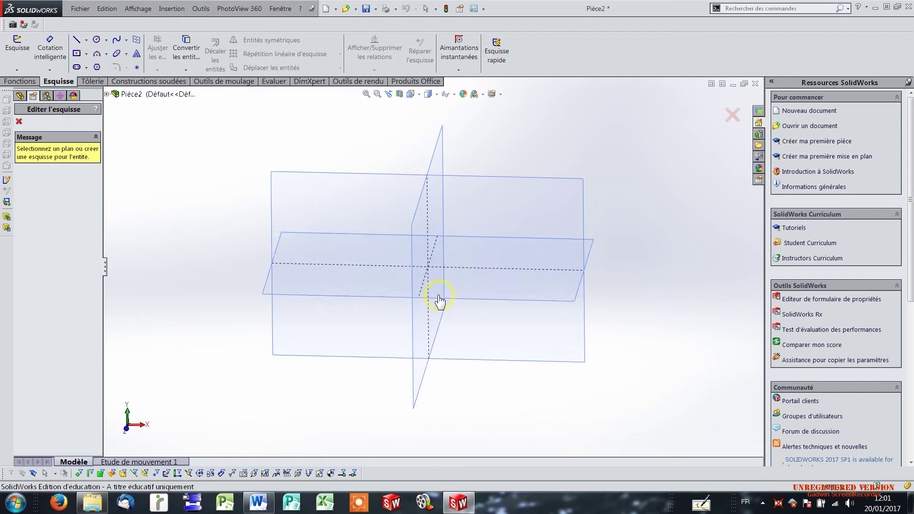
click(328, 284)
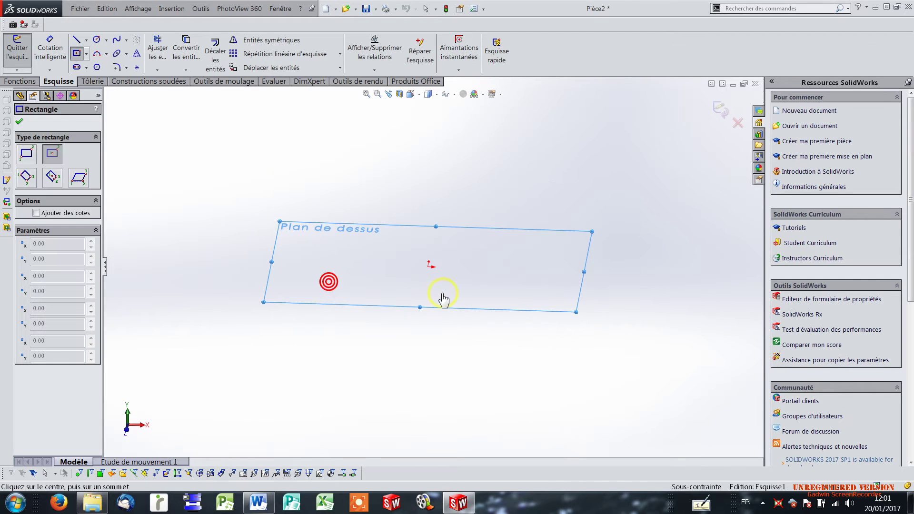
click(429, 267)
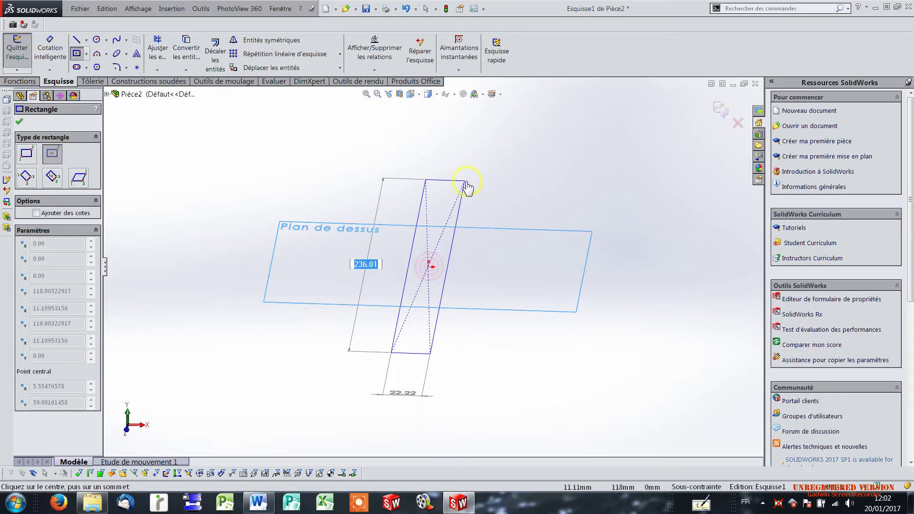
click(527, 142)
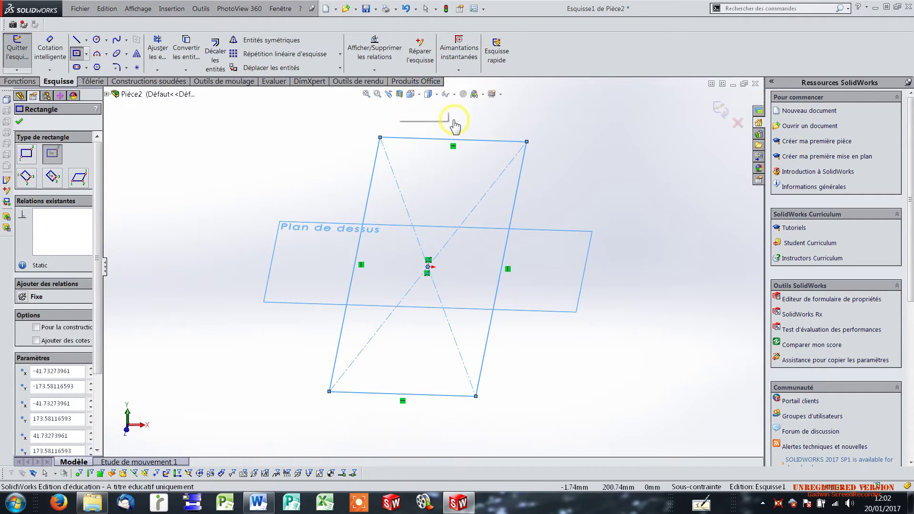
Dimension the rectangle's long vertical side to 450-3 (447 mm)
click(411, 94)
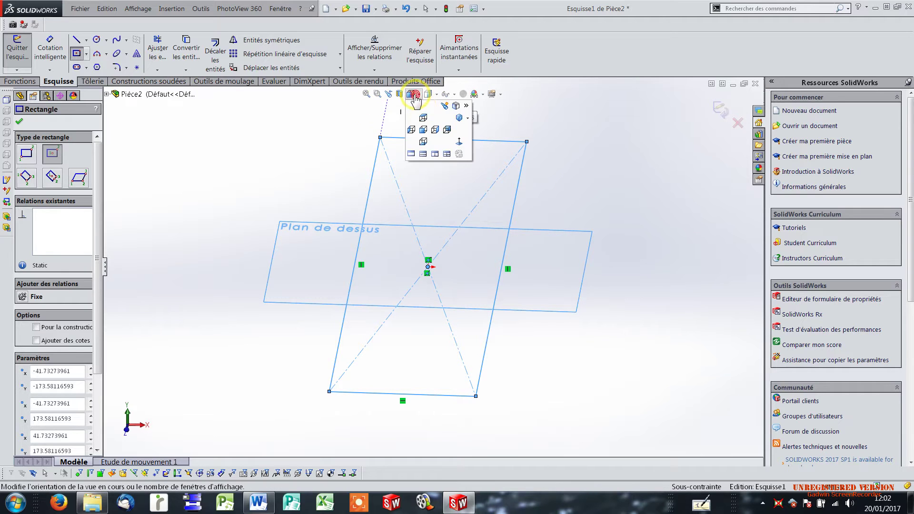
click(425, 116)
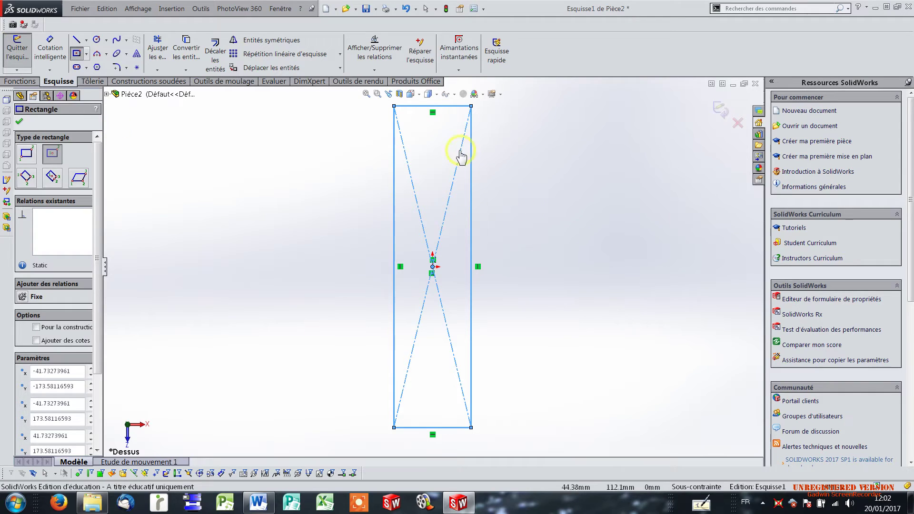
click(51, 48)
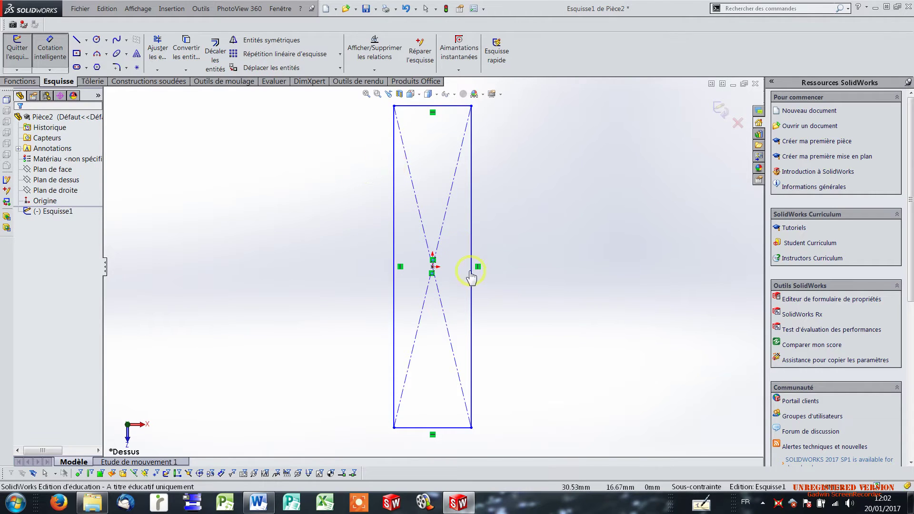
click(394, 212)
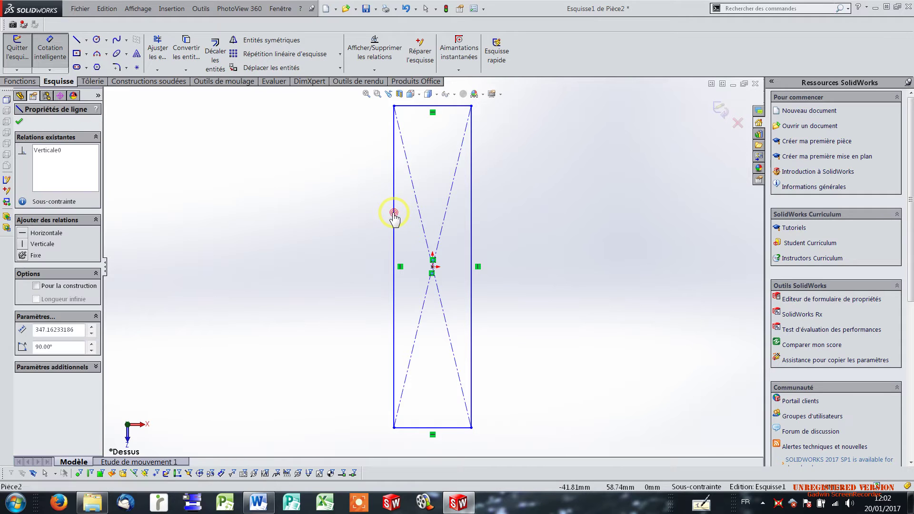
click(316, 219)
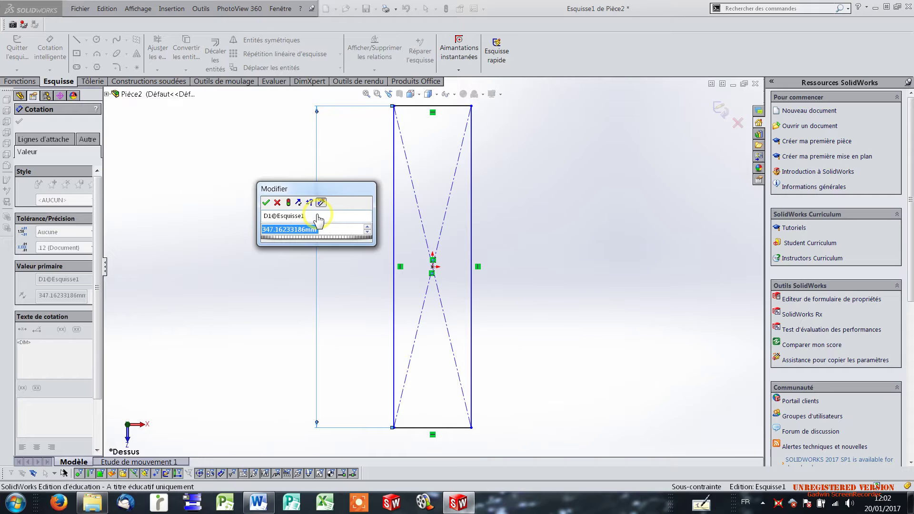
text(4)
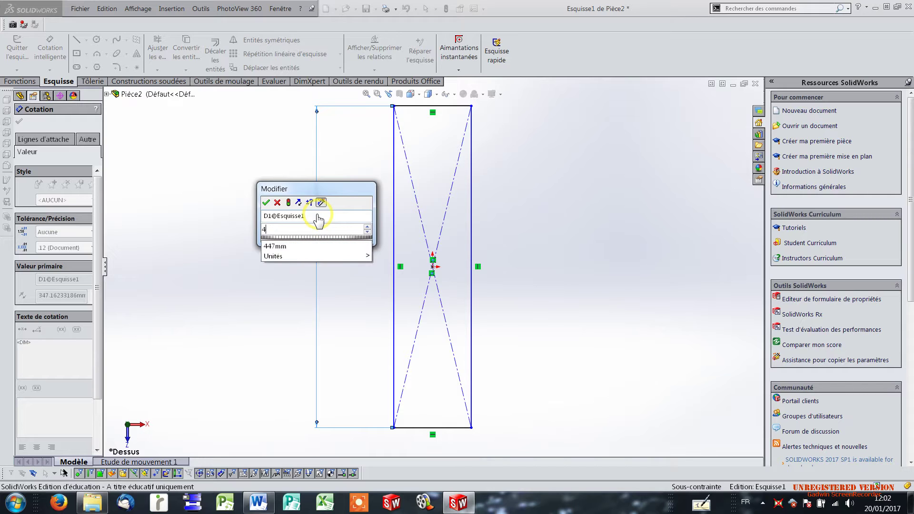
text(50-)
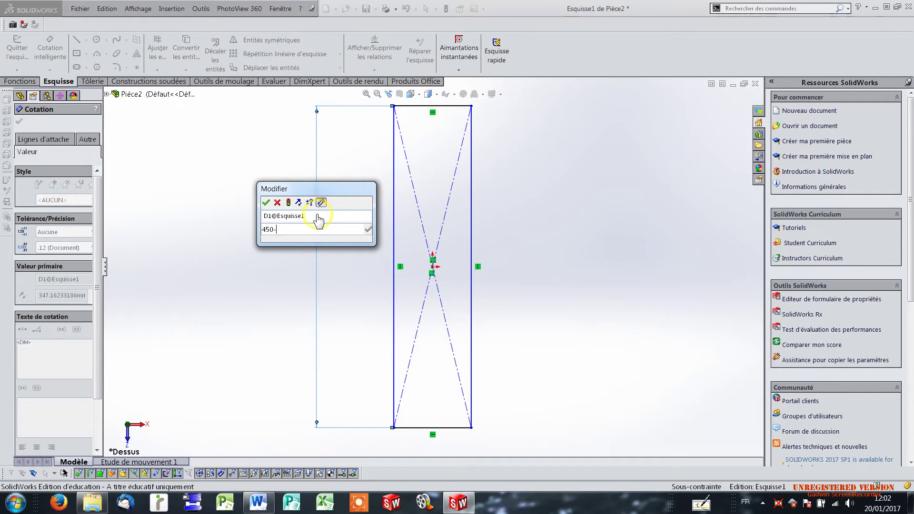
text(3)
key(Return)
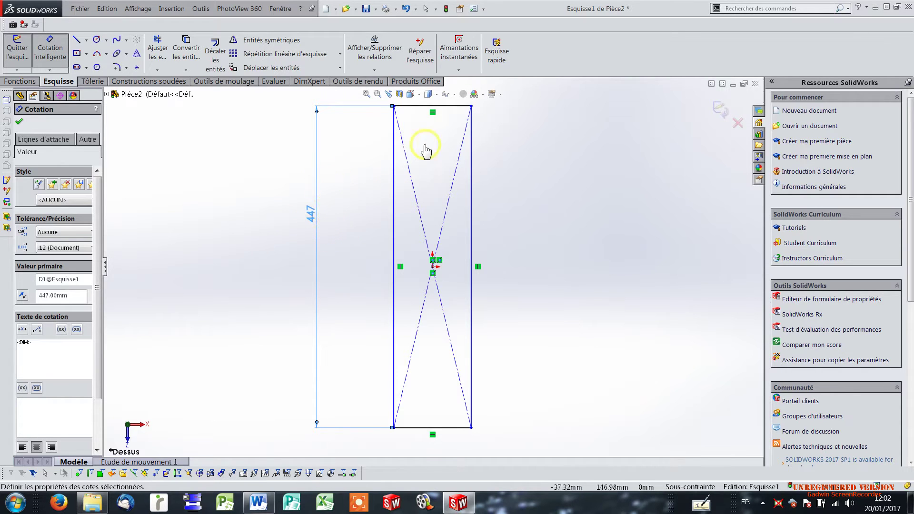
Dimension the rectangle's upper horizontal side to 200-1.5 (198.5 mm)
scroll(489, 204, up, 2)
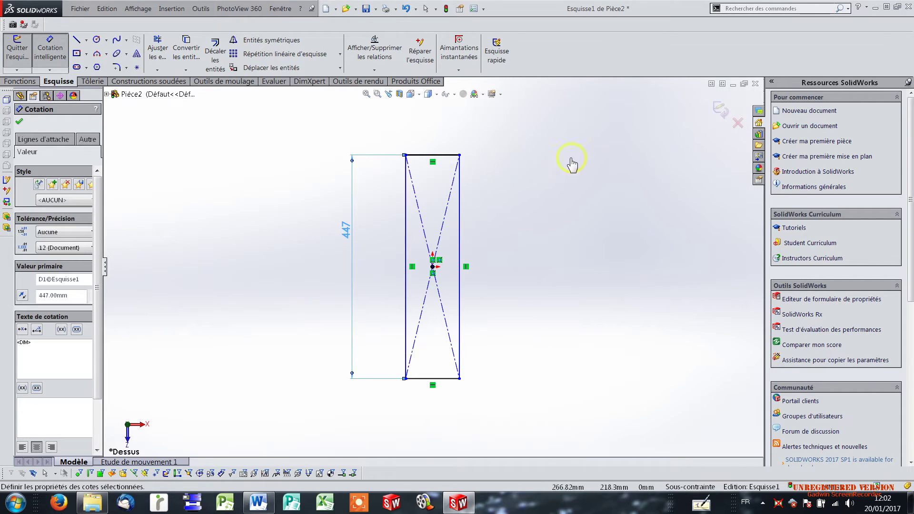
click(425, 155)
click(429, 133)
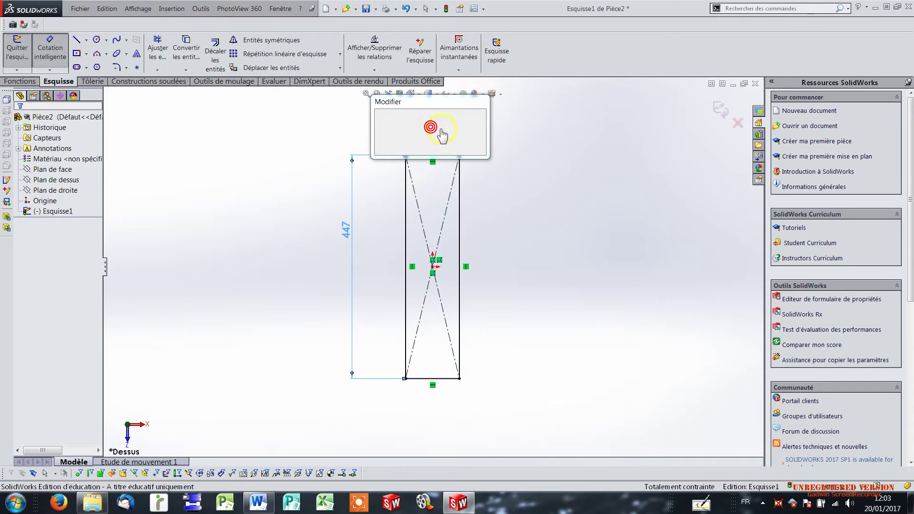
text(20)
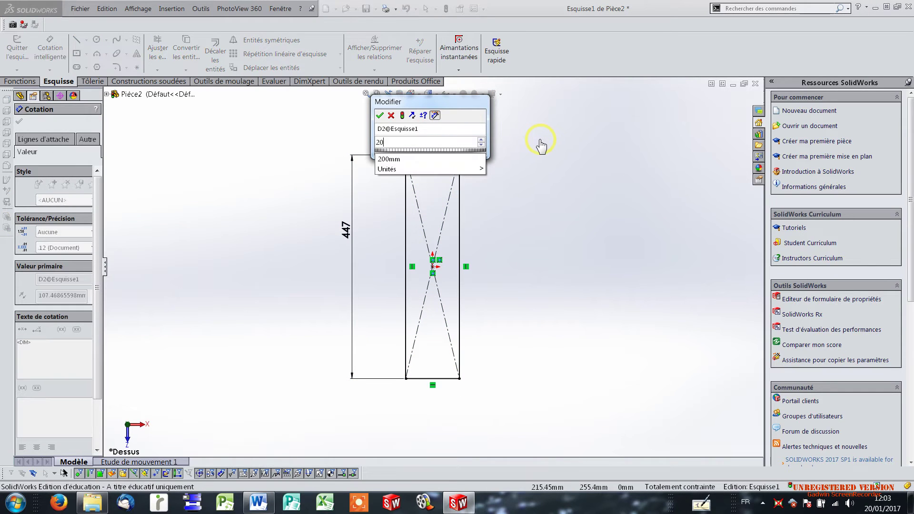
text(0-1.5)
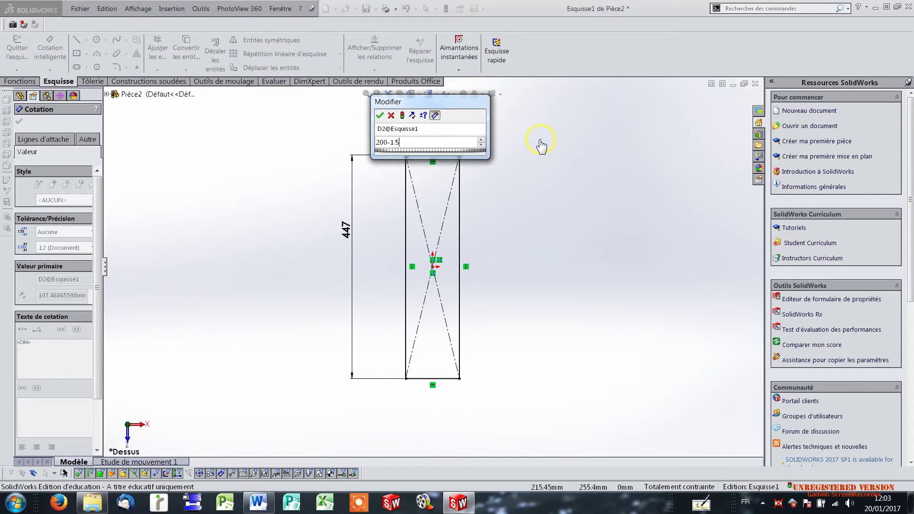
key(Return)
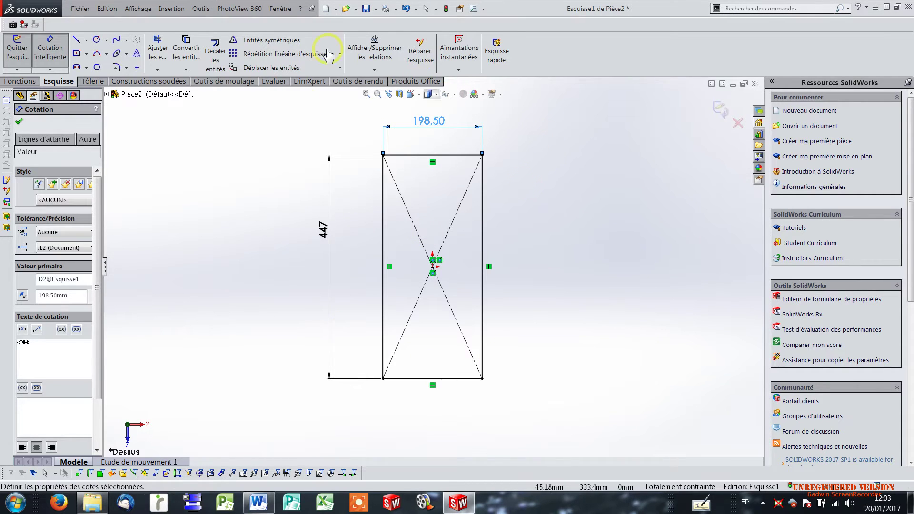
Leave the dimension tool and convert the rectangle's right vertical side to construction geometry
click(50, 52)
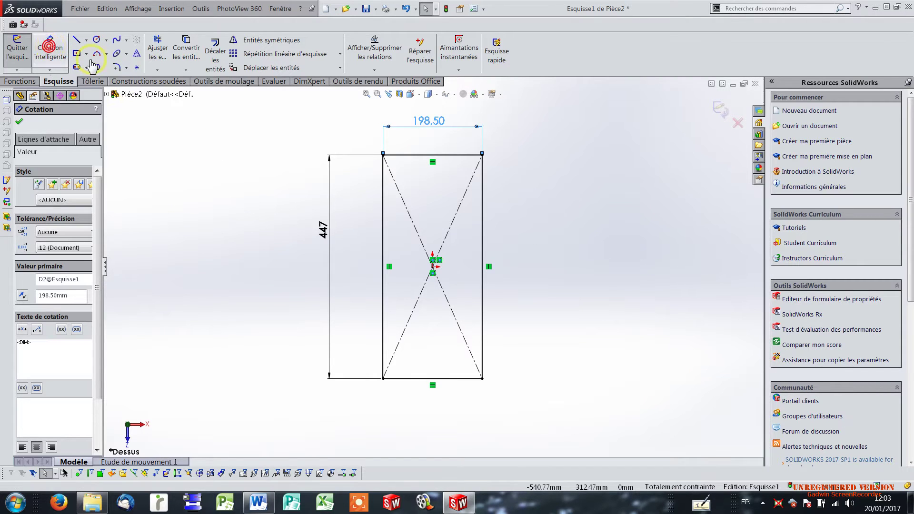
click(482, 219)
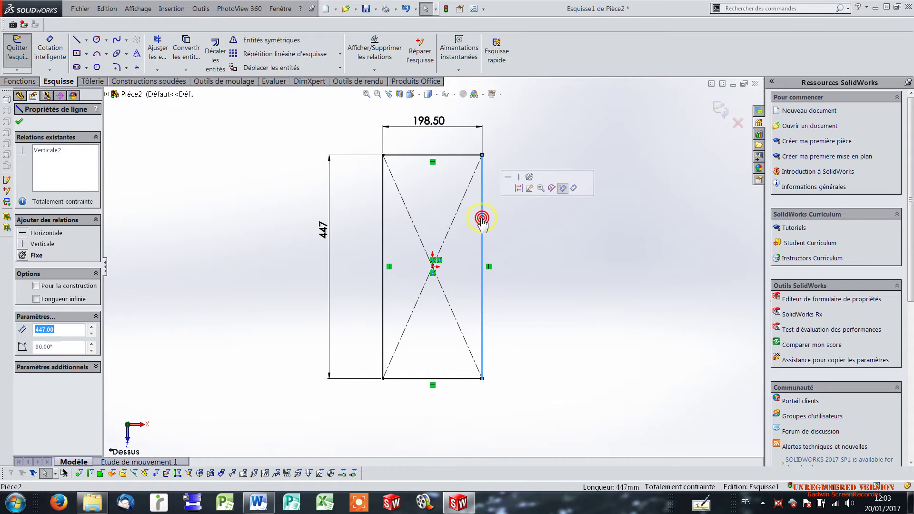
click(518, 188)
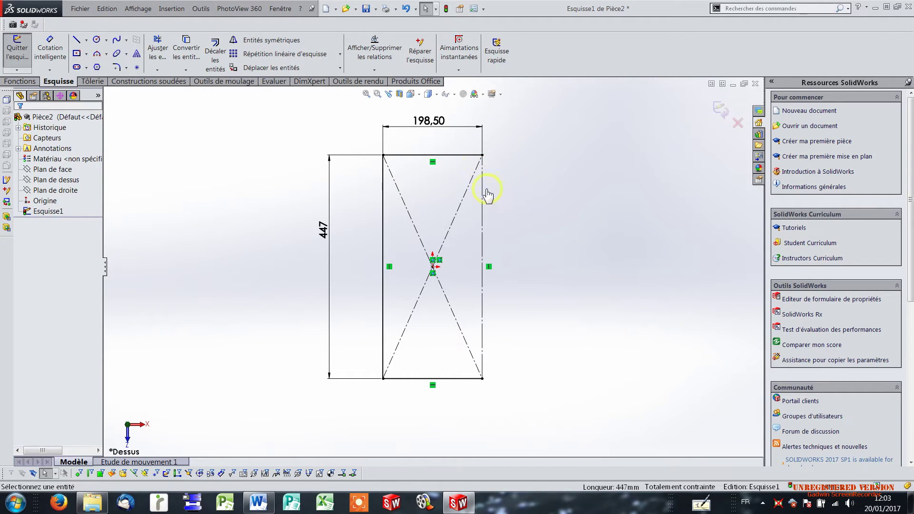
Toggle the rectangle's right vertical side to a solid line and back to construction geometry
click(483, 218)
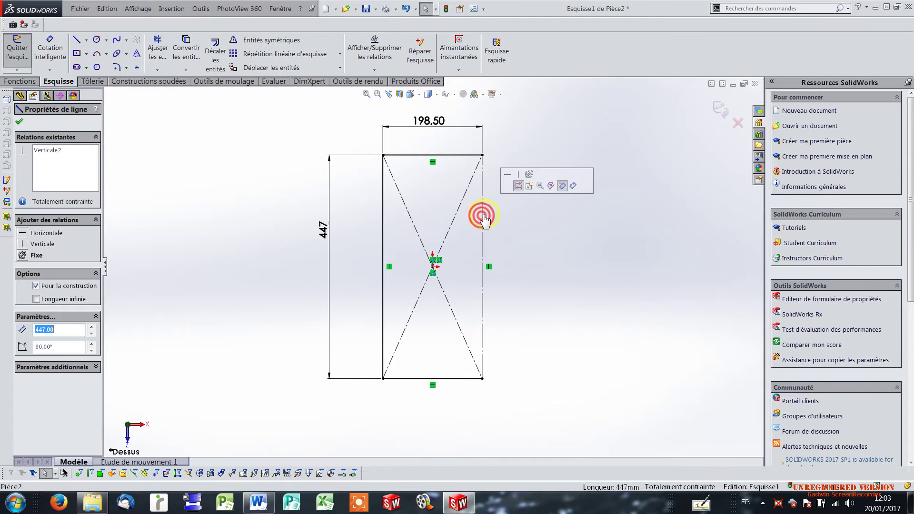
click(518, 186)
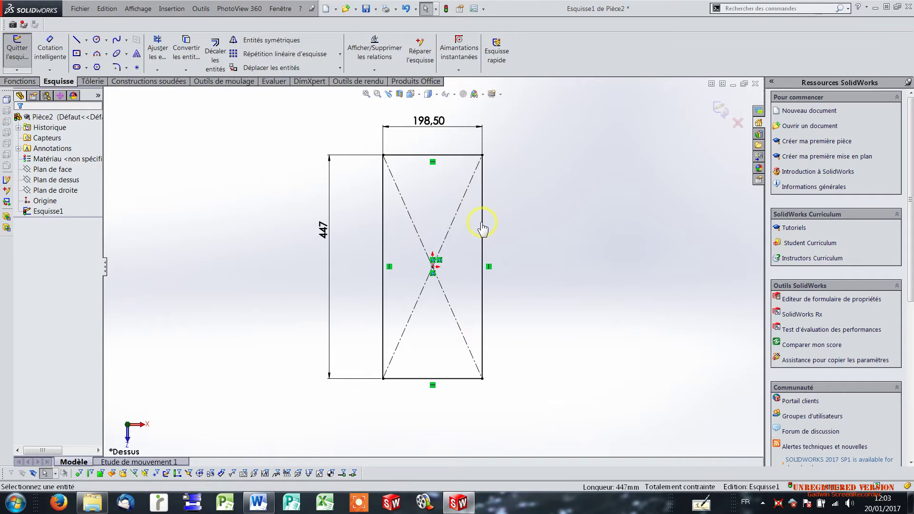
click(484, 221)
click(520, 194)
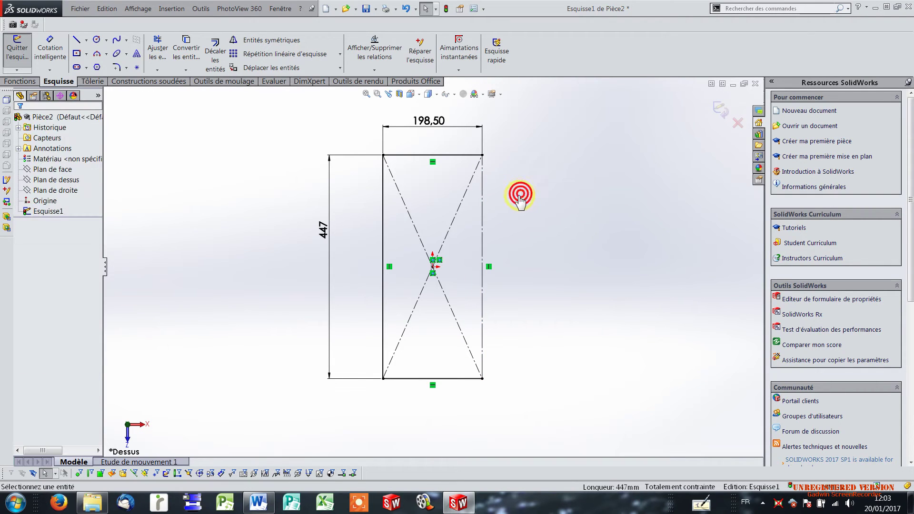
Clear the selection and exit the rectangle sketch
click(567, 199)
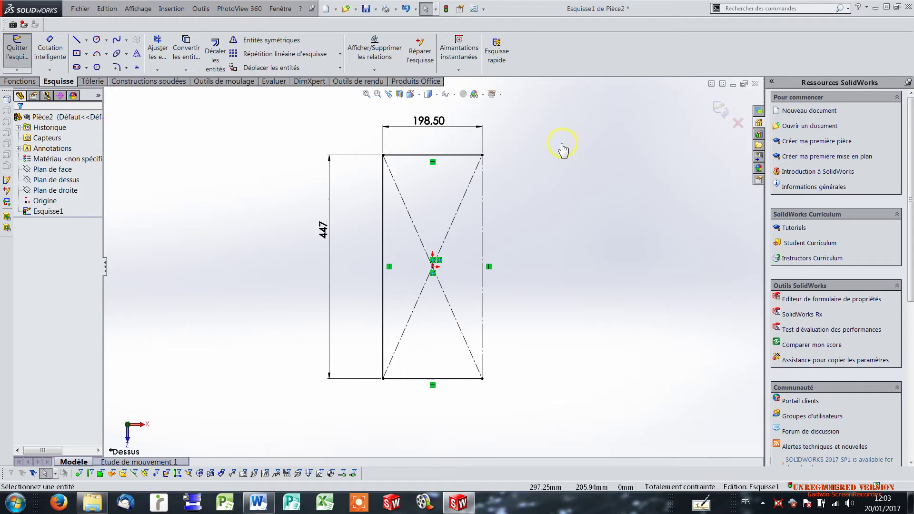
click(533, 158)
click(19, 50)
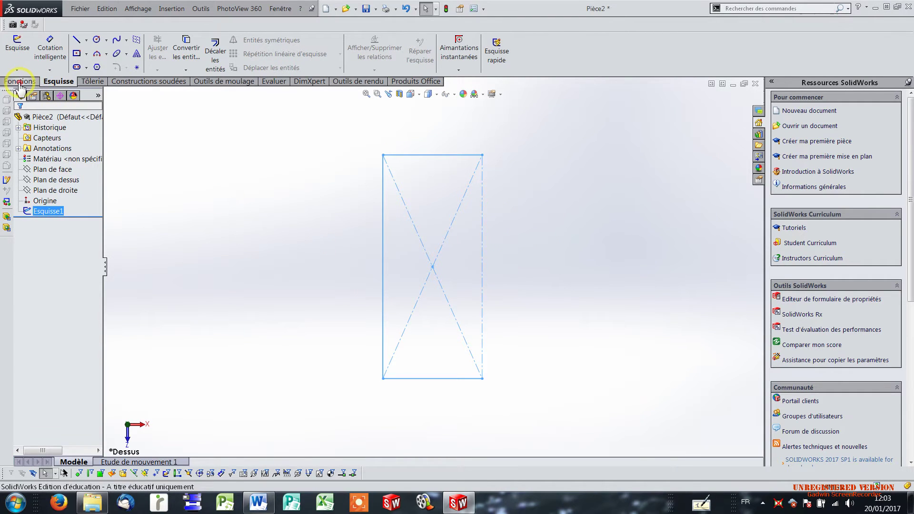
Start a reference plane offset from the top plane (Plan de dessus)
click(19, 82)
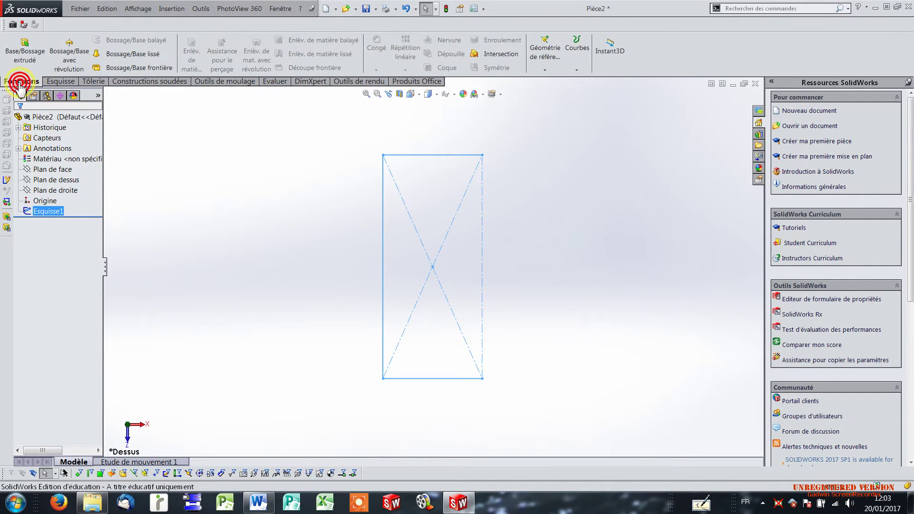
click(546, 69)
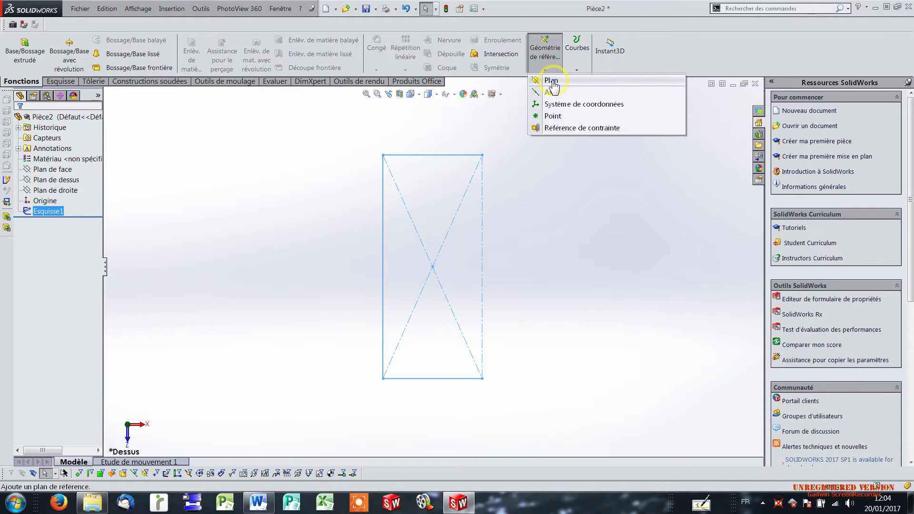
click(551, 81)
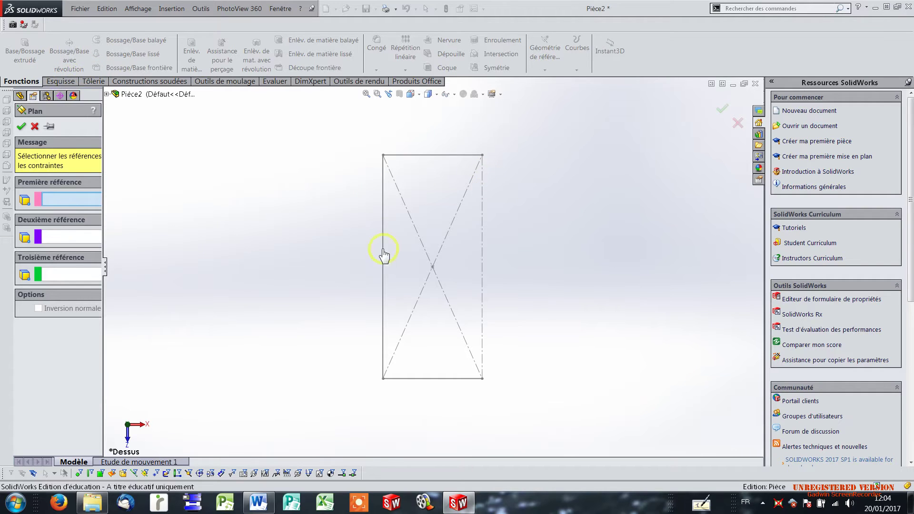
click(106, 94)
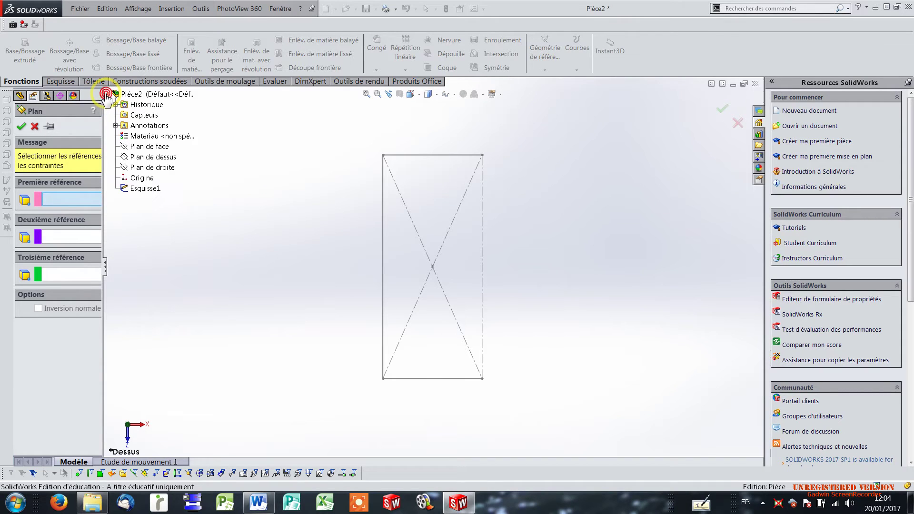
click(165, 160)
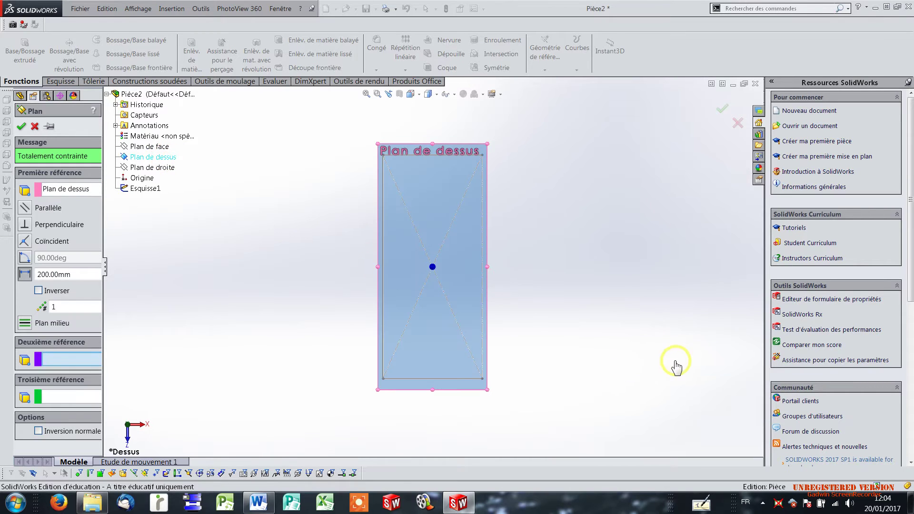
mouse_move(555, 376)
middle_down()
mouse_move(506, 266)
mouse_move(443, 310)
mouse_move(502, 329)
mouse_move(520, 291)
mouse_move(499, 301)
middle_up()
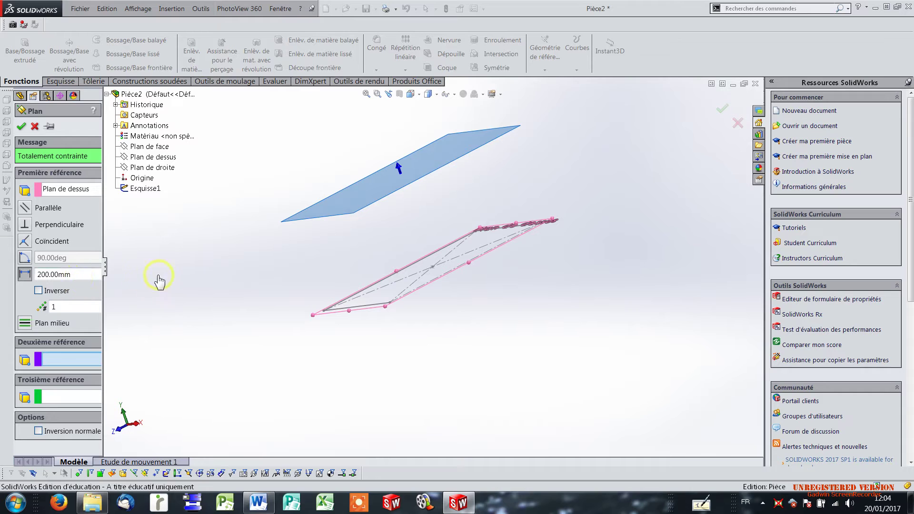
Try the reference plane at a 10 mm offset, and raise it in increments to 60 mm
double_click(86, 277)
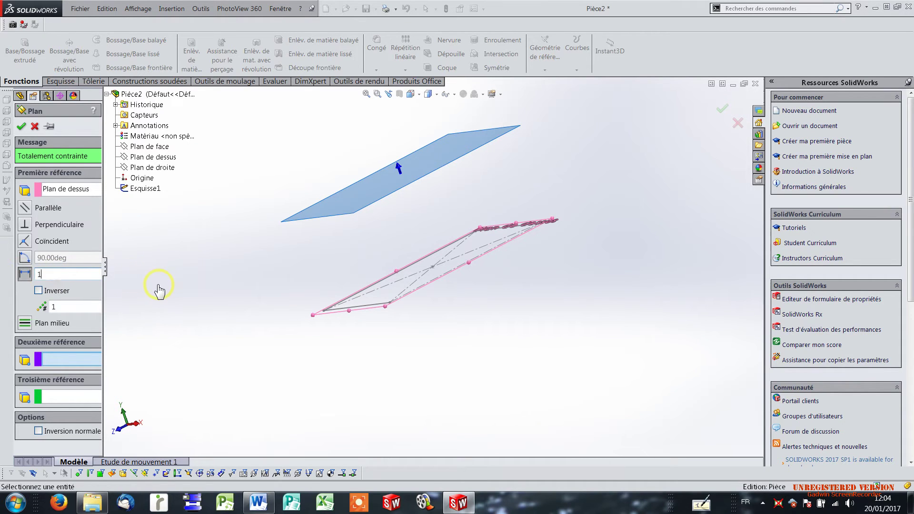
text(10)
key(Return)
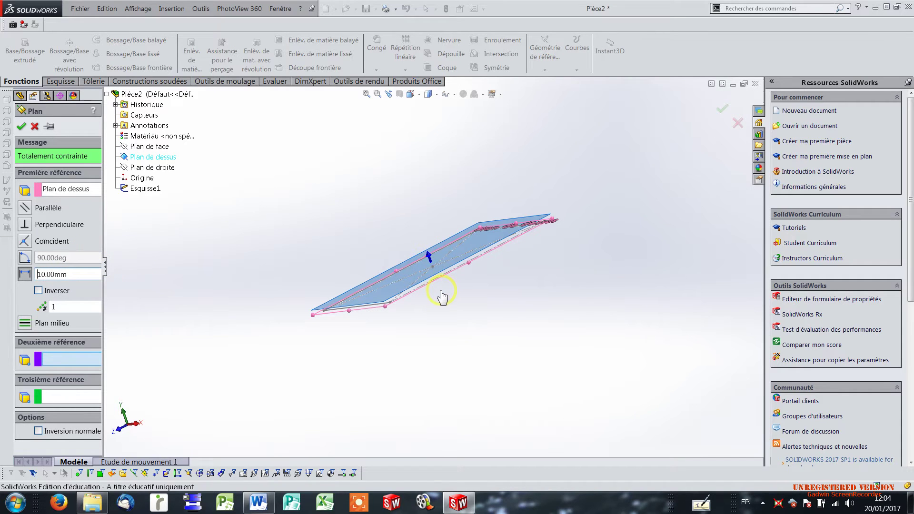
drag(105, 276, 160, 276)
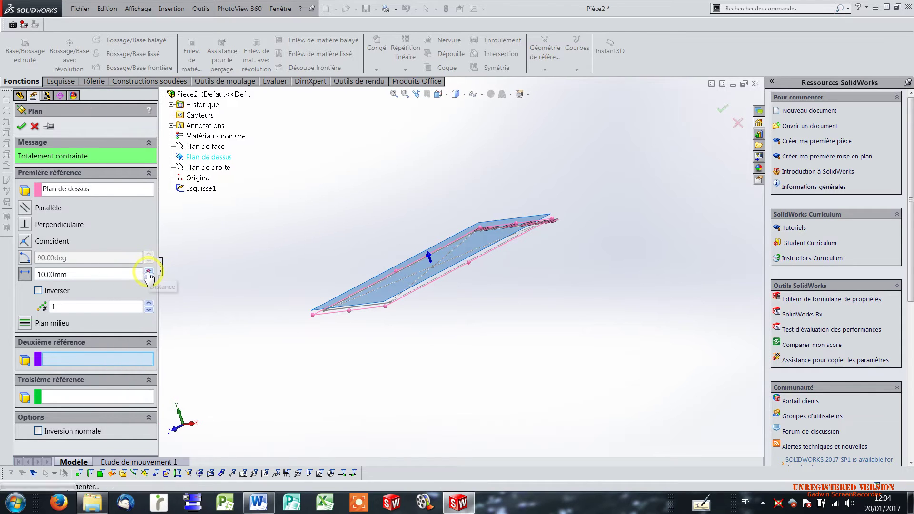
click(149, 272)
click(149, 271)
click(149, 271)
click(149, 271)
click(149, 271)
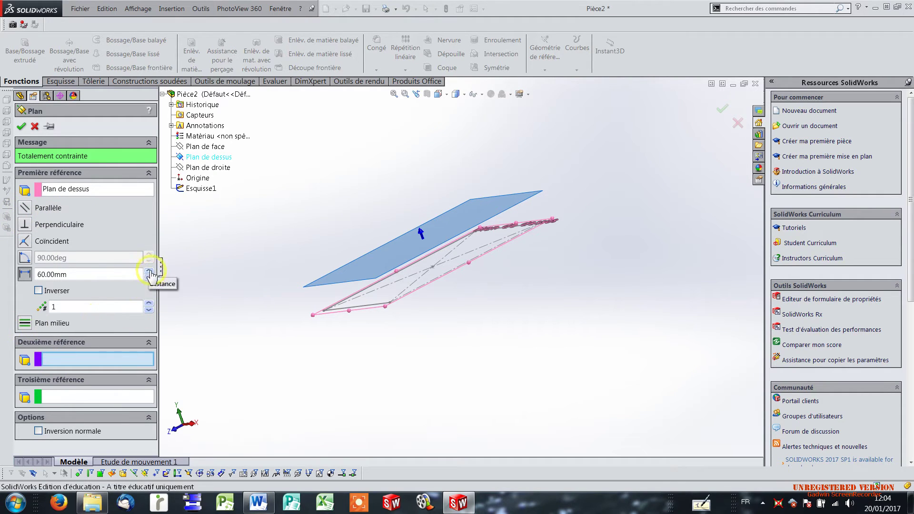
Set the reference plane's offset distance to 200 mm and create the plane
double_click(85, 274)
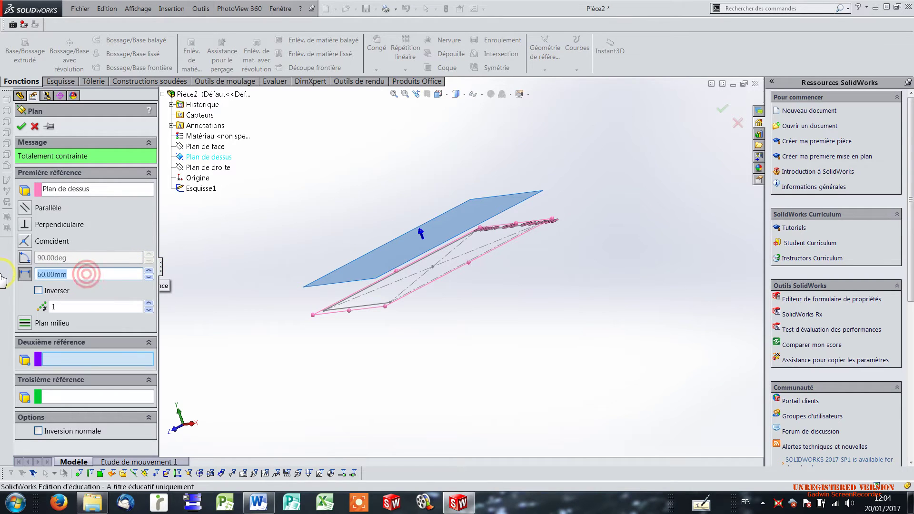
text(200)
key(Return)
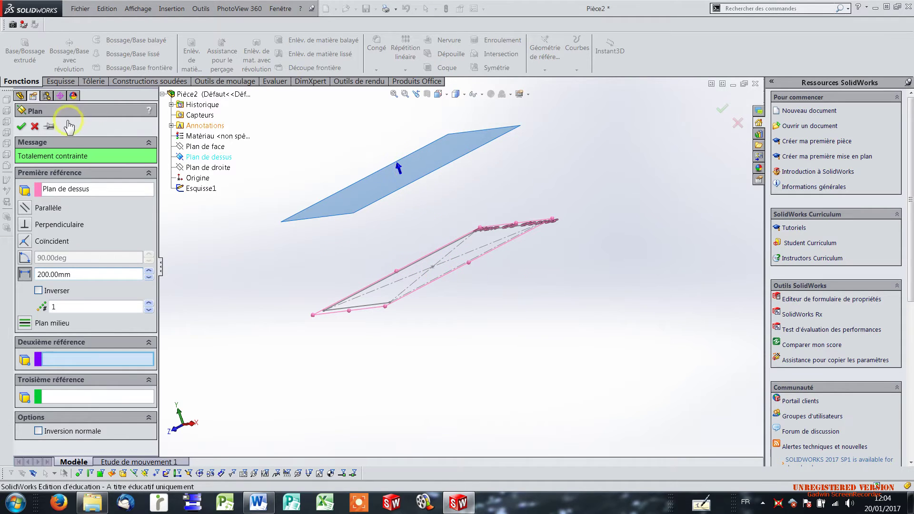
click(23, 130)
Open a new sketch on the offset reference plane, viewed from above
click(440, 94)
click(449, 118)
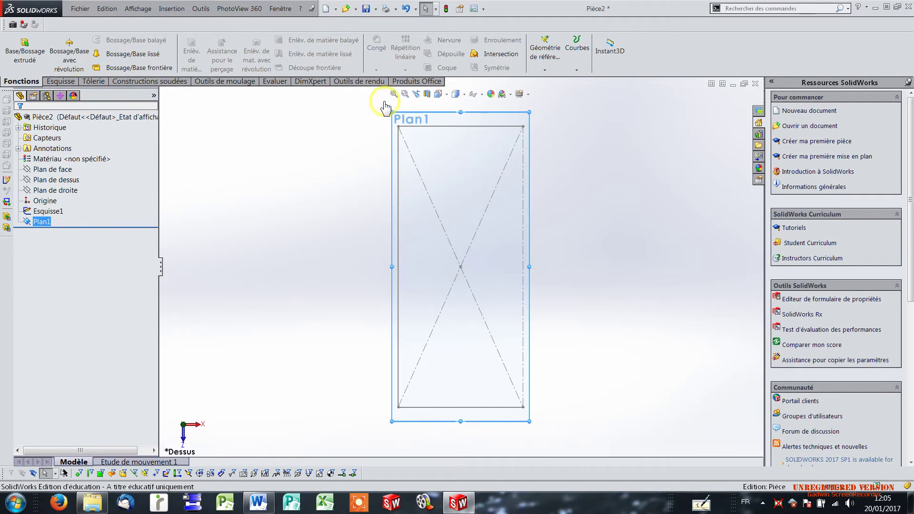
click(409, 121)
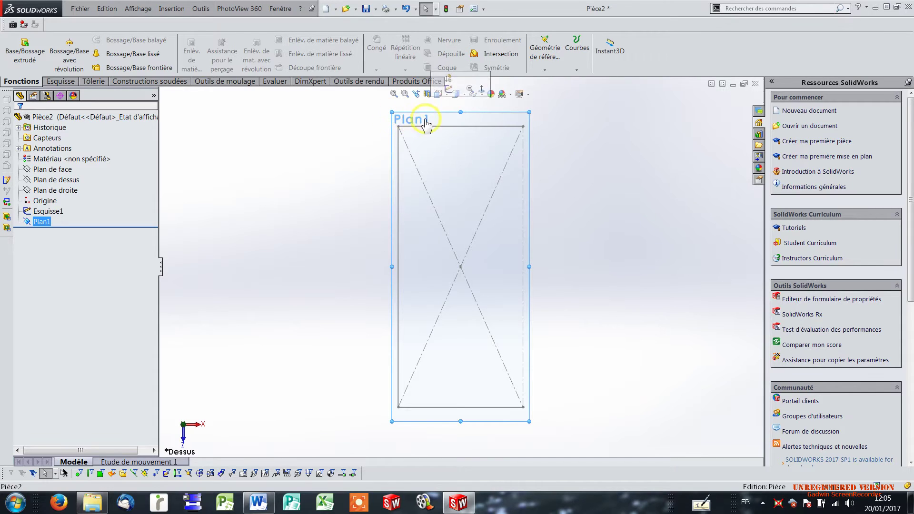
click(59, 81)
click(17, 48)
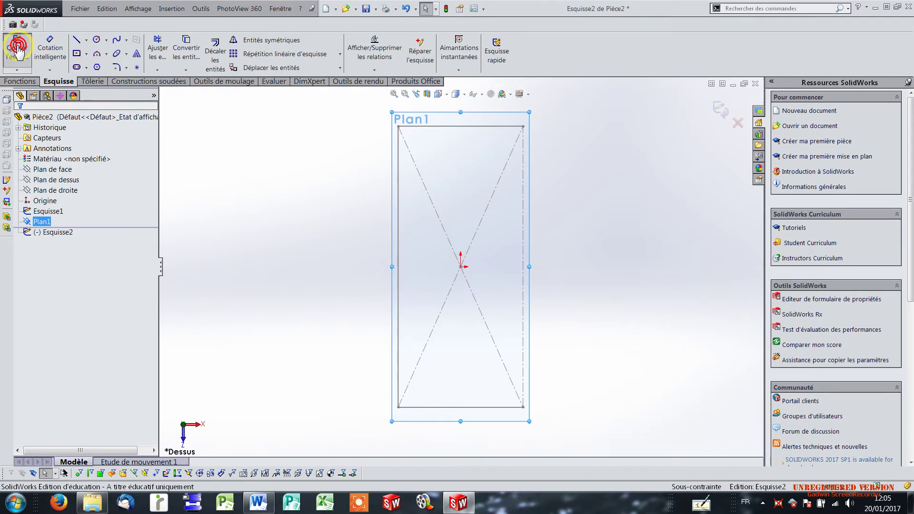
mouse_move(602, 250)
middle_down()
mouse_move(569, 171)
mouse_move(602, 210)
mouse_move(609, 270)
mouse_move(598, 244)
middle_up()
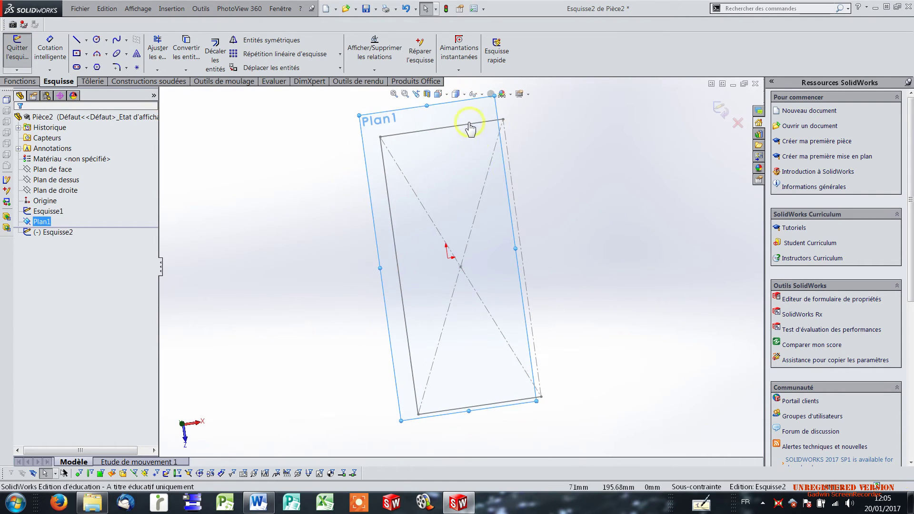
click(437, 95)
click(450, 117)
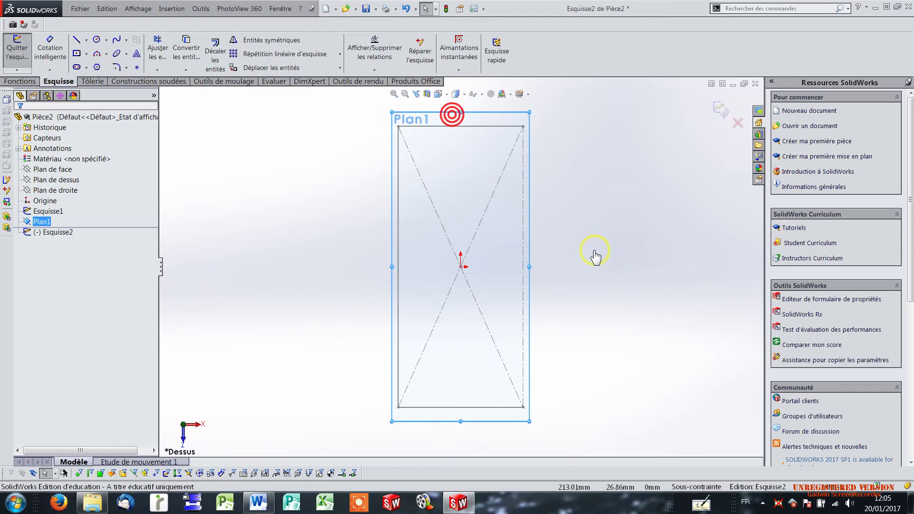
Sketch a circle about 309 mm in diameter, centred on the midpoint of the base rectangle's right vertical construction side
click(97, 40)
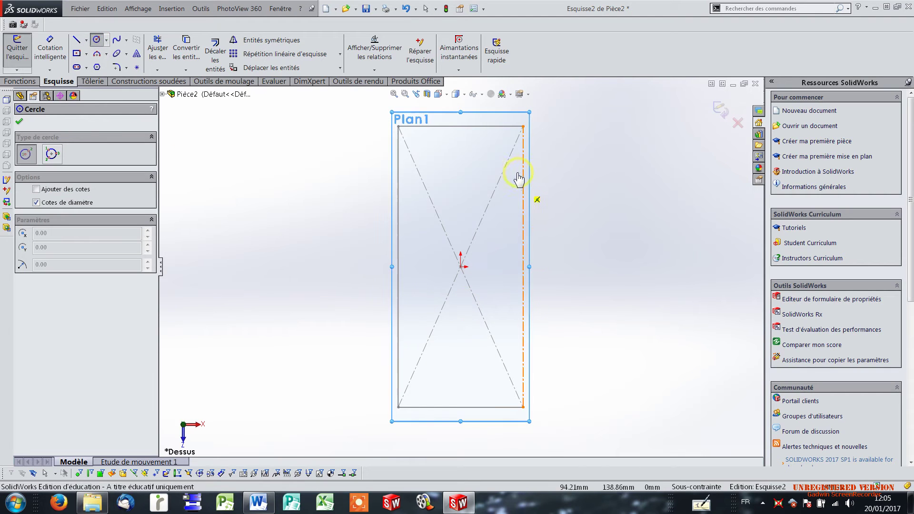
click(523, 267)
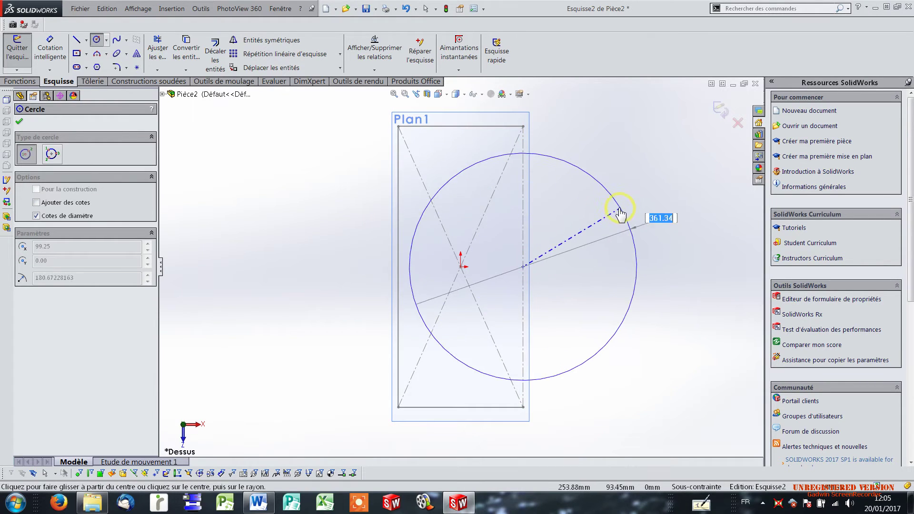
click(600, 213)
middle_drag(628, 359, 464, 350)
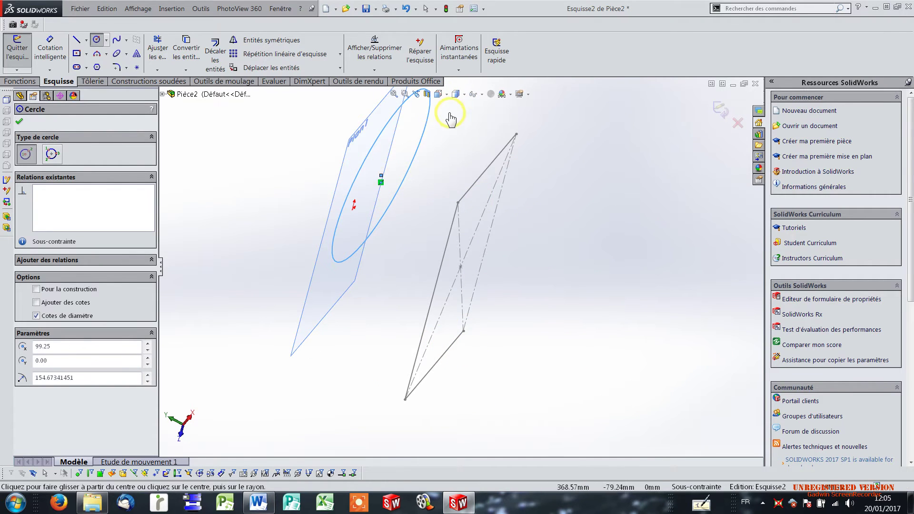
click(447, 94)
click(451, 116)
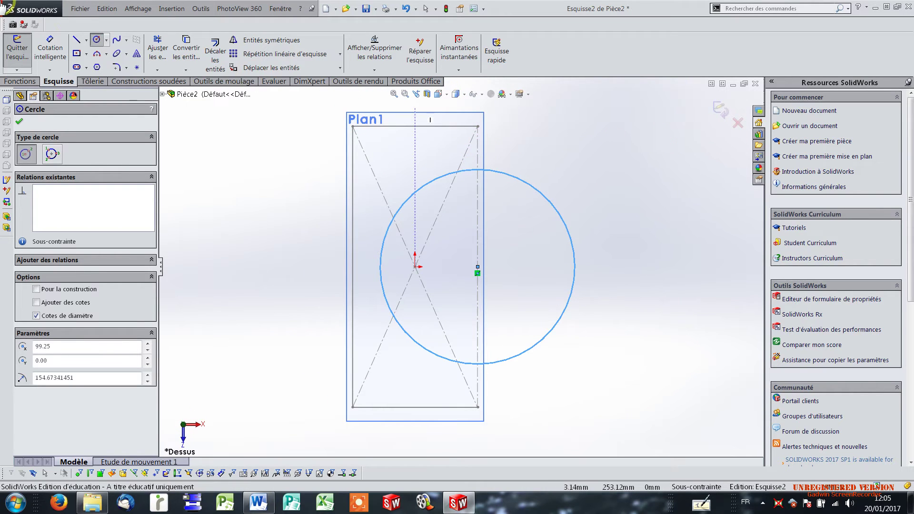
Draw a vertical line across the circle between its upper and lower quadrant points
click(76, 40)
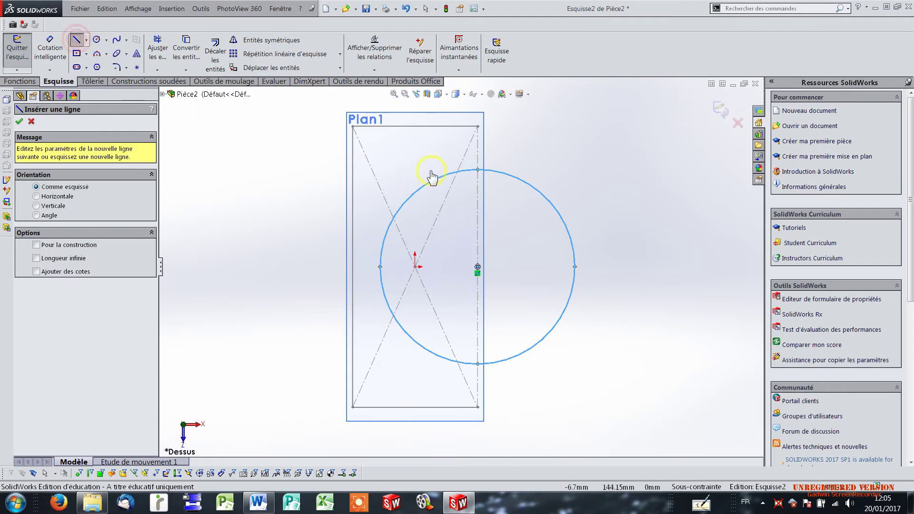
click(478, 170)
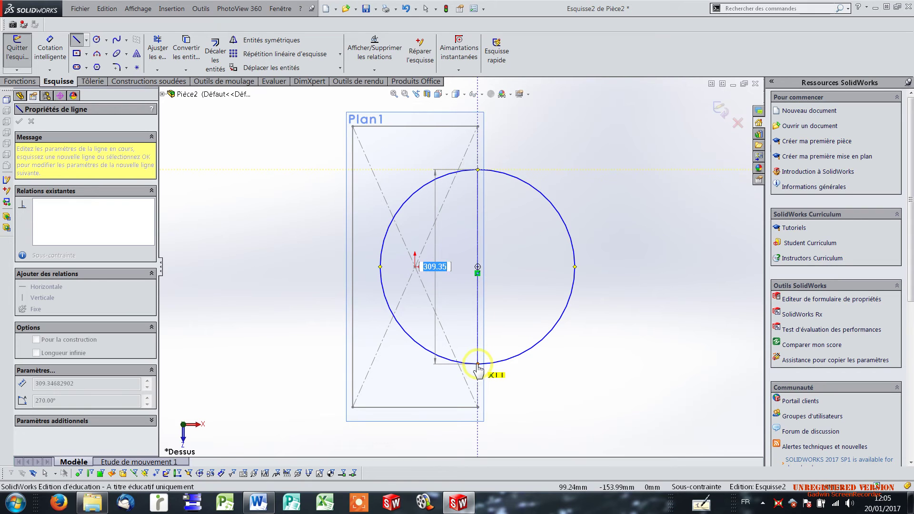
click(478, 365)
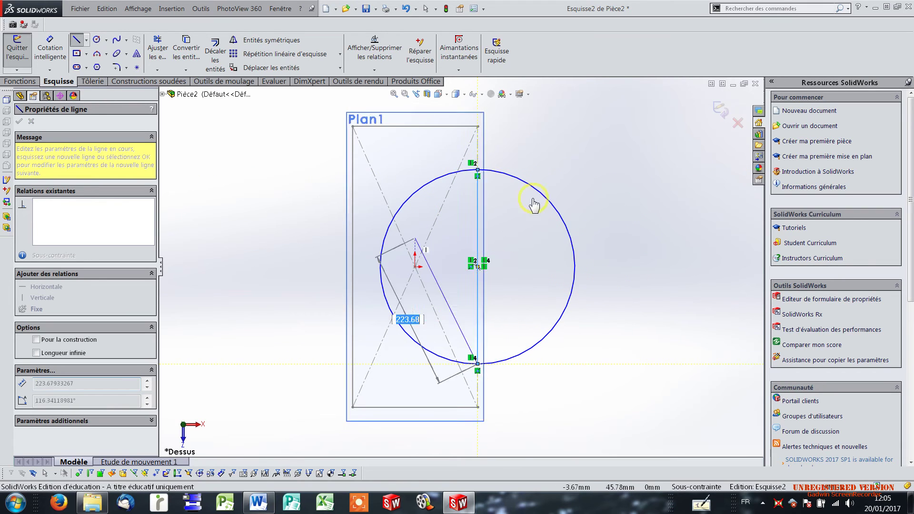
Trim away the right half of the circle and leave the Trim tool
click(157, 50)
click(558, 214)
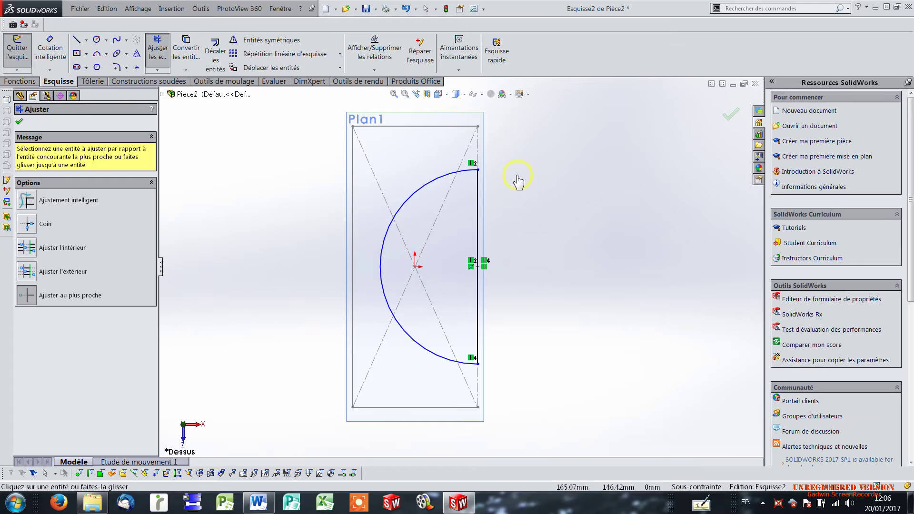
click(157, 47)
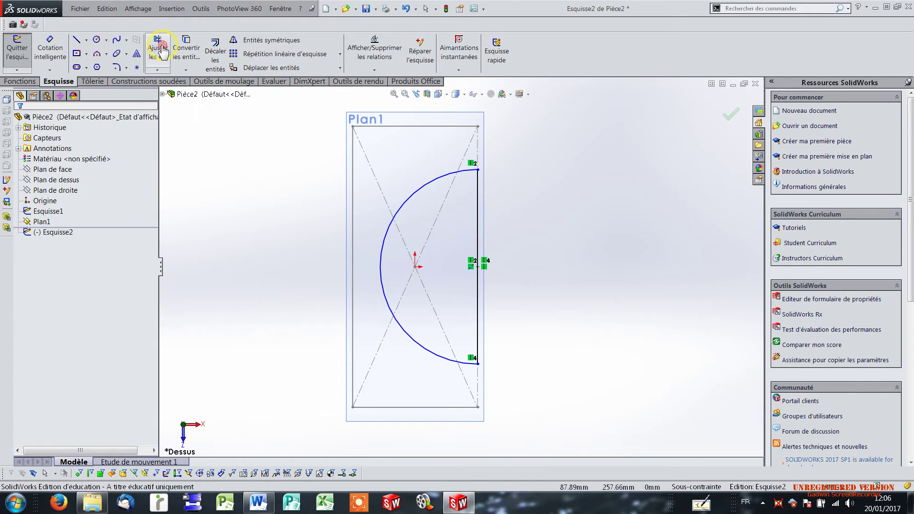
Convert the vertical diameter line to construction geometry and exit the semicircle sketch
click(477, 203)
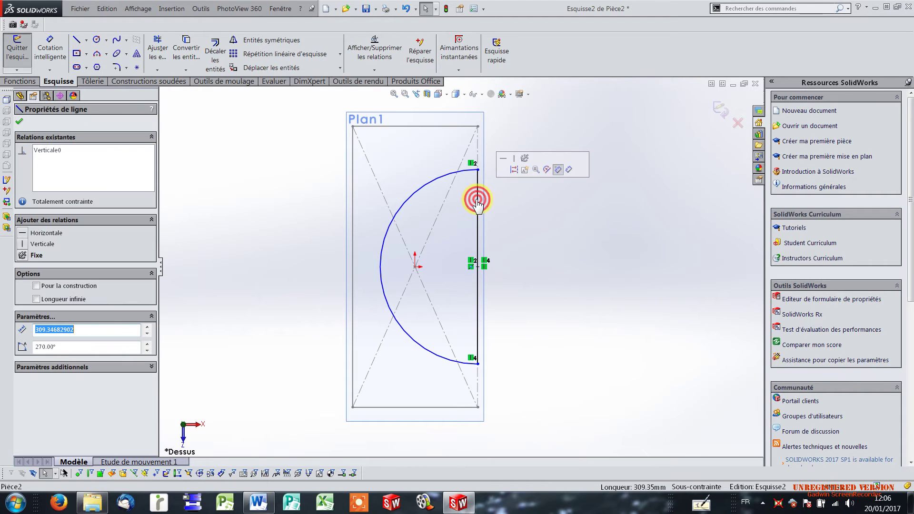
click(515, 170)
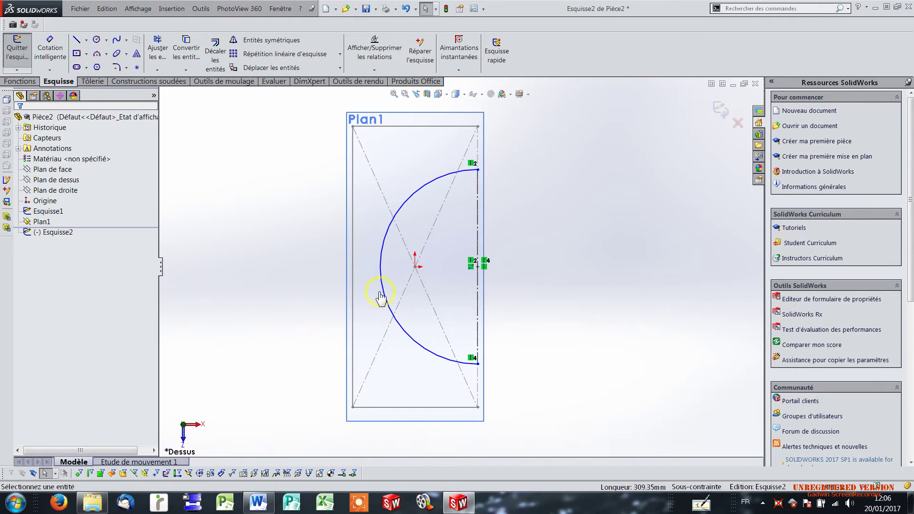
click(15, 49)
click(248, 247)
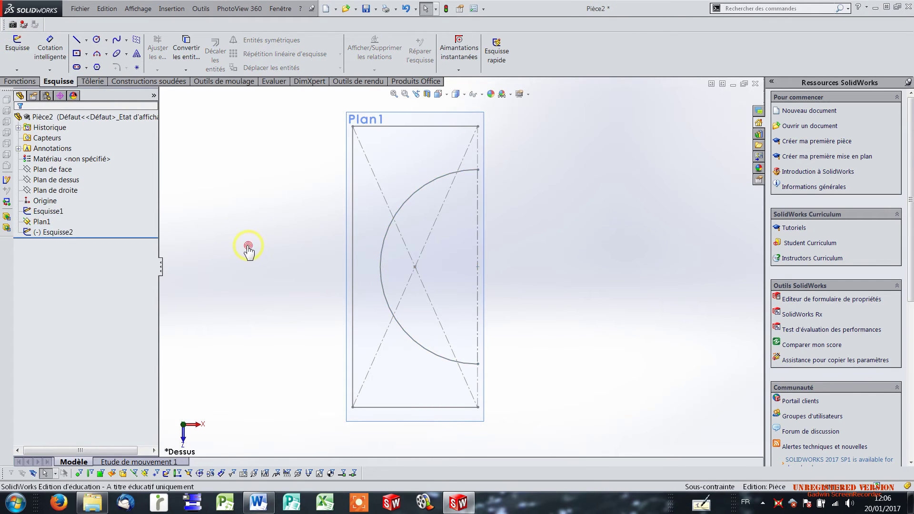
mouse_move(581, 382)
middle_down()
mouse_move(582, 312)
mouse_move(516, 208)
mouse_move(592, 257)
mouse_move(561, 265)
middle_up()
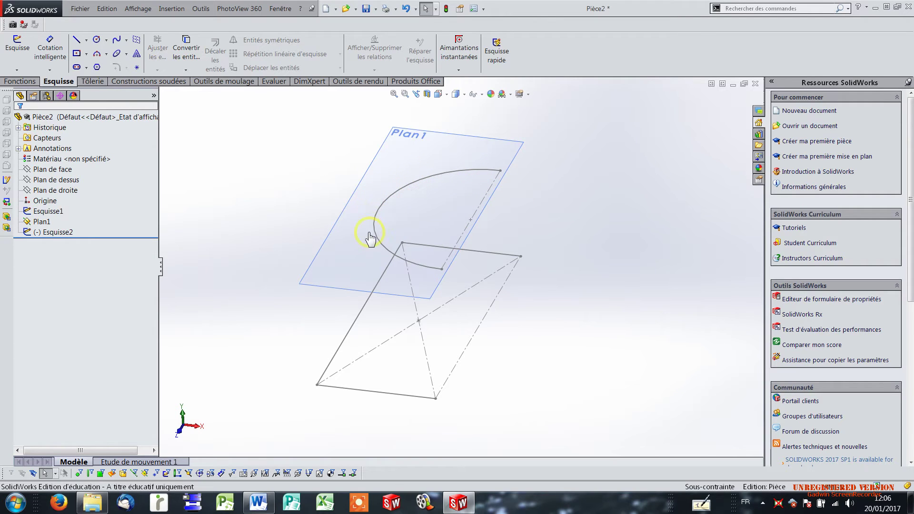
Reopen the semicircle sketch on the upper plane, dimension the arc's radius to 120 mm and exit the sketch
click(50, 213)
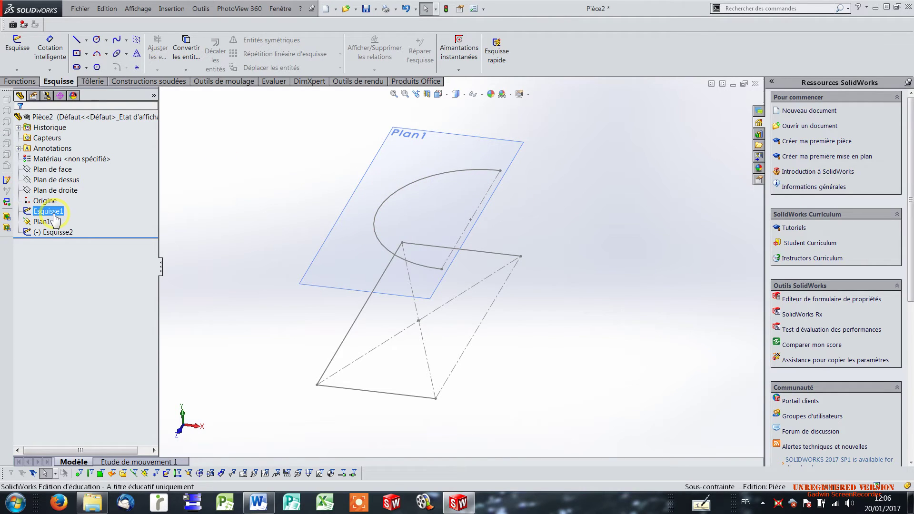
click(53, 233)
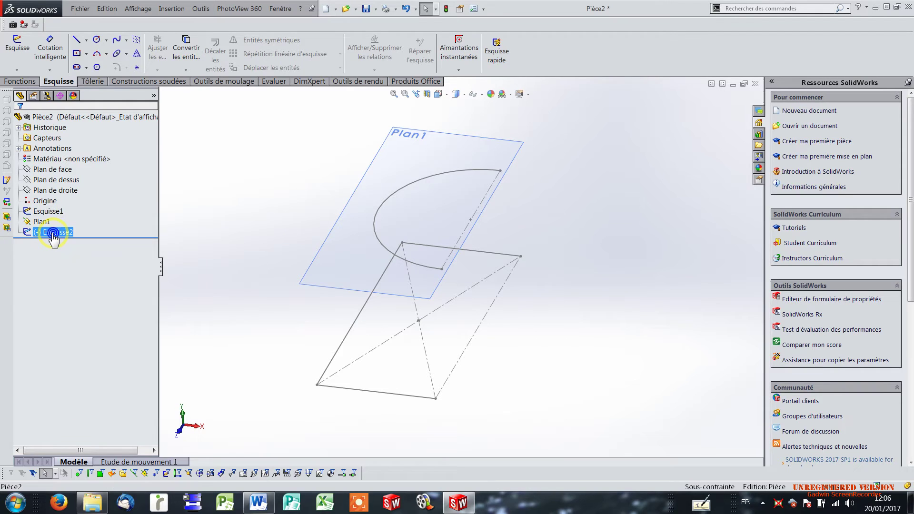
right_click(53, 234)
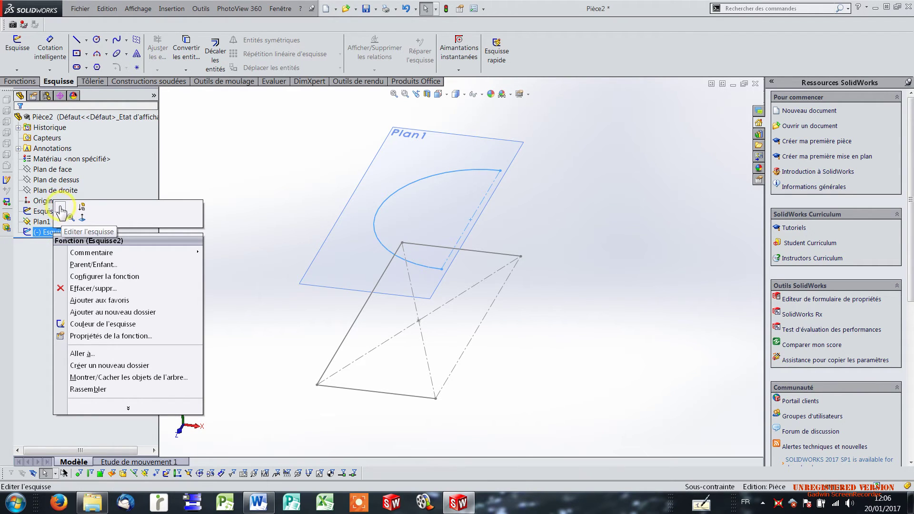
click(61, 208)
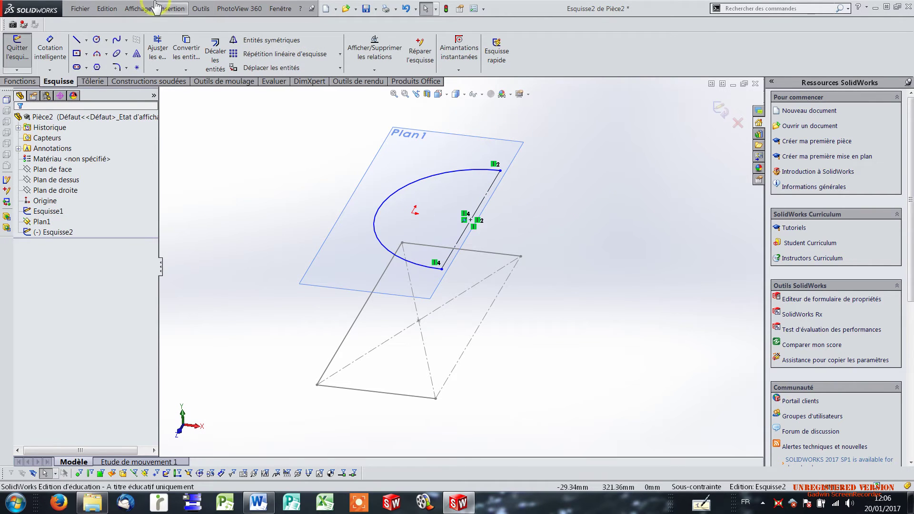
click(48, 49)
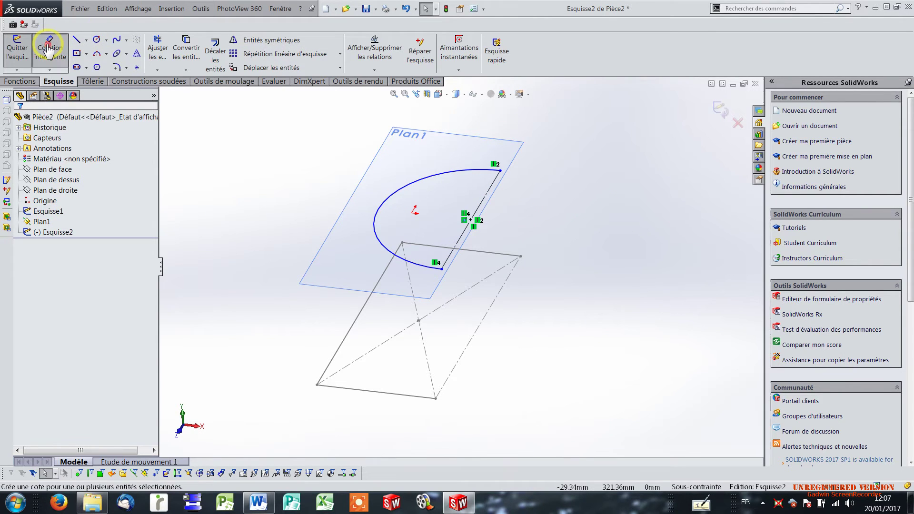
click(392, 199)
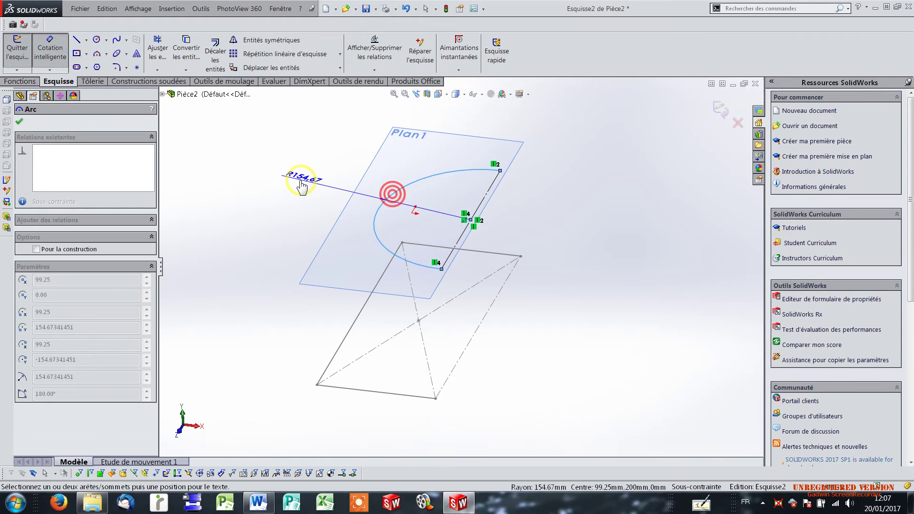
click(307, 185)
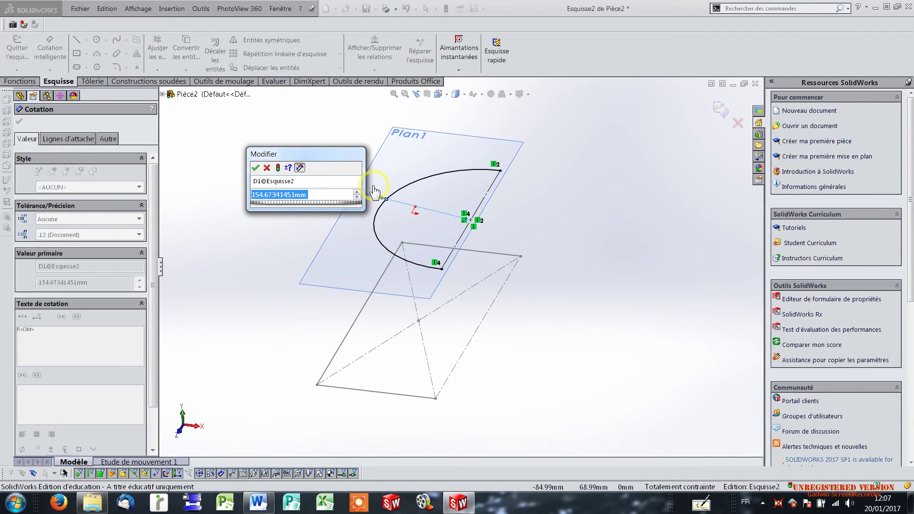
text(120)
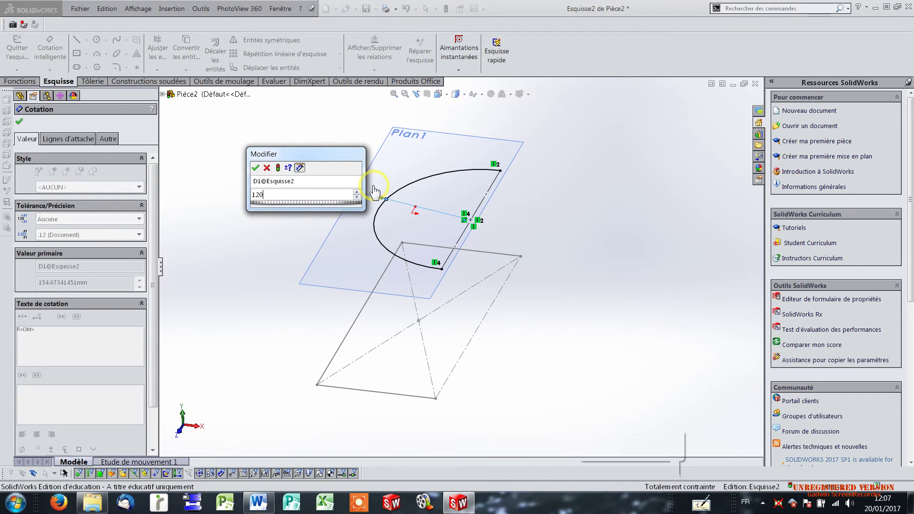
key(Return)
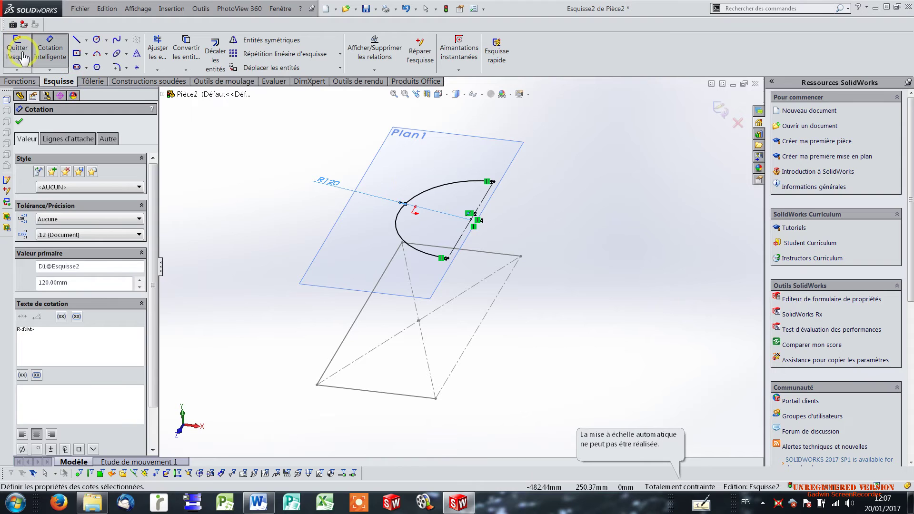
click(16, 53)
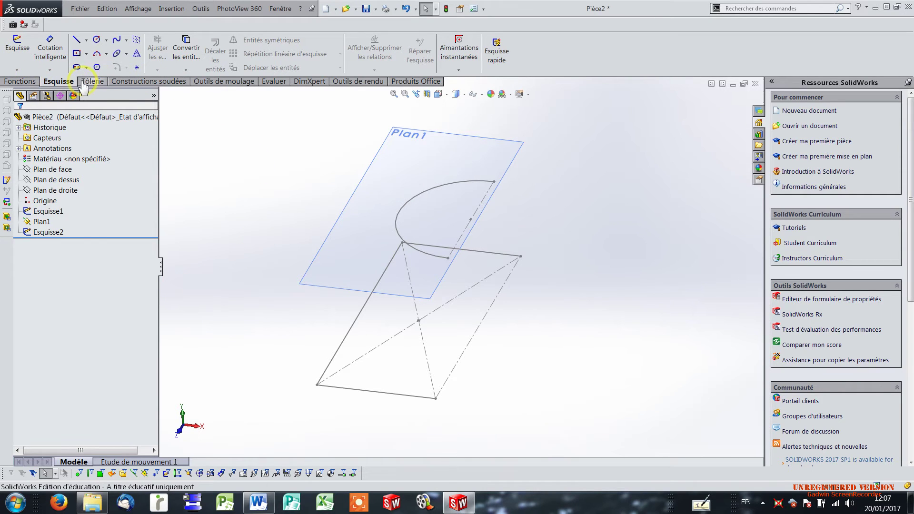
Start a bent-method sheet-metal lofted bend (Plis de transition) with the open rectangle and the semicircle as its two profiles
click(98, 82)
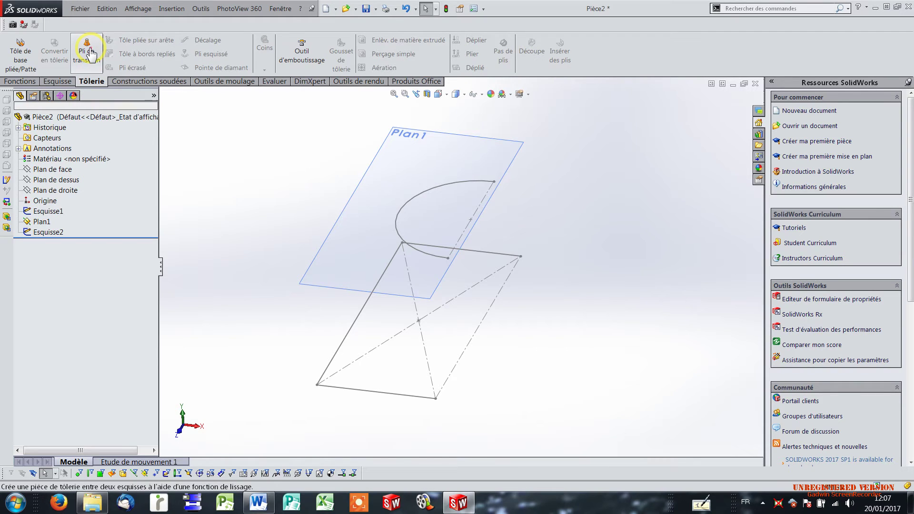
click(90, 53)
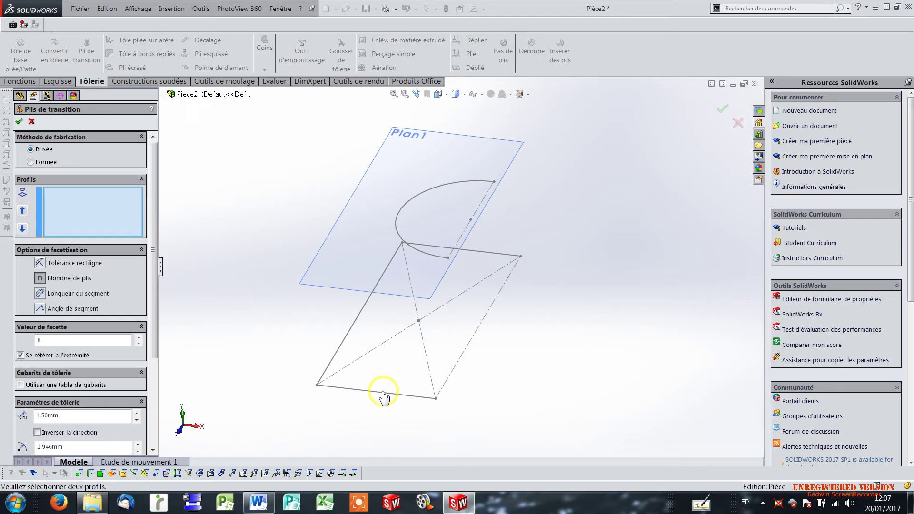
click(383, 394)
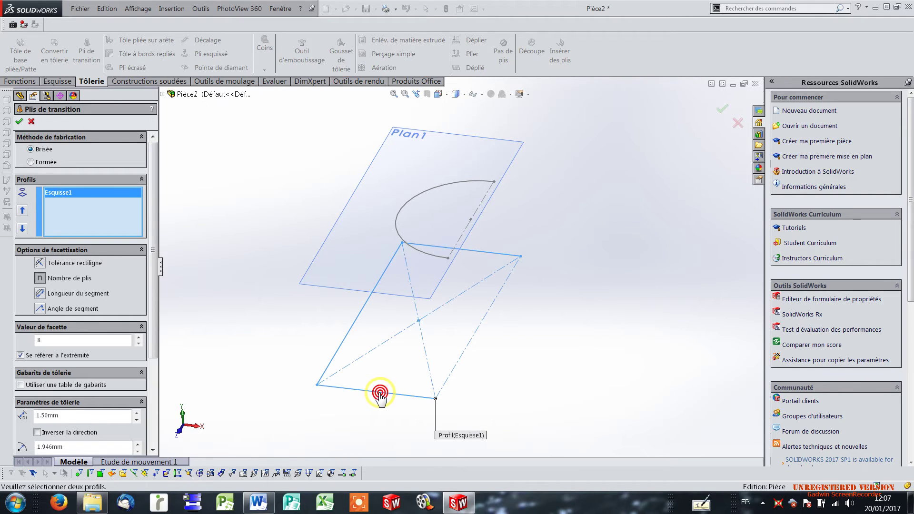
click(416, 254)
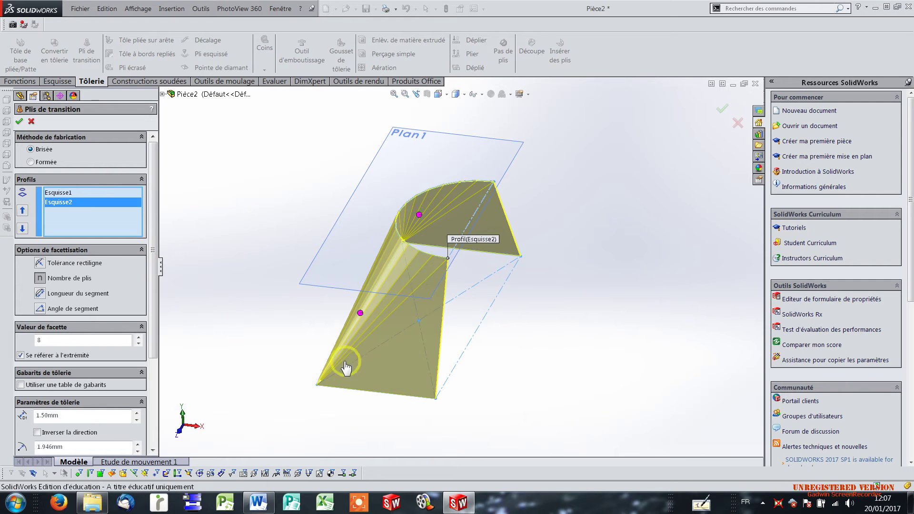
Facet the lofted bend by number of bends, with a facet value of 10
middle_drag(507, 394, 488, 405)
click(39, 264)
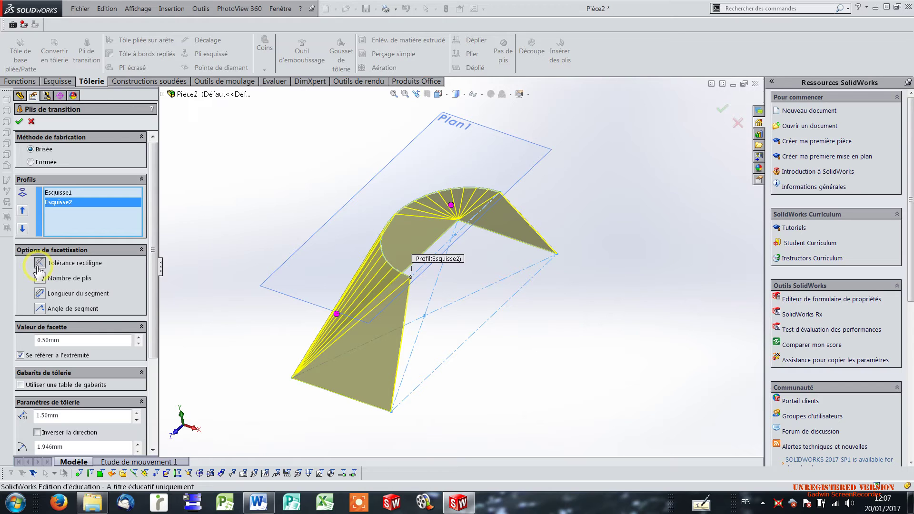
click(39, 279)
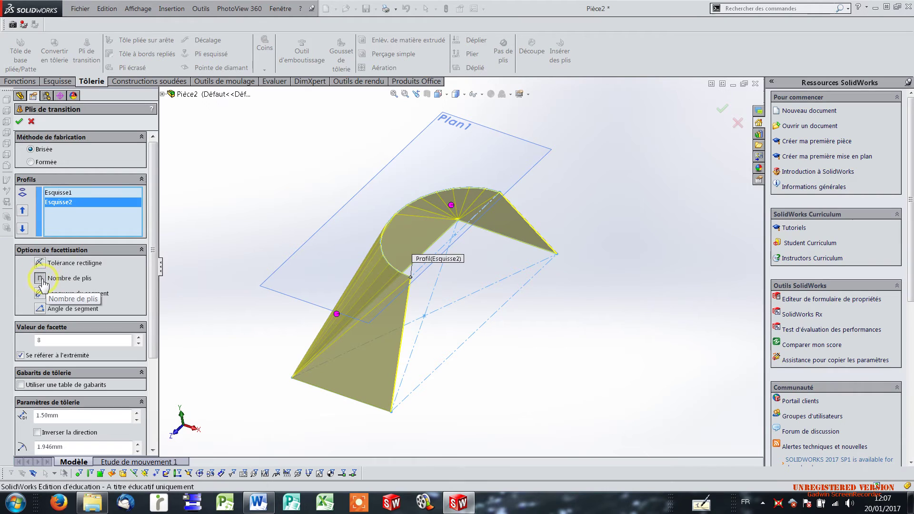
click(138, 338)
click(138, 338)
click(138, 337)
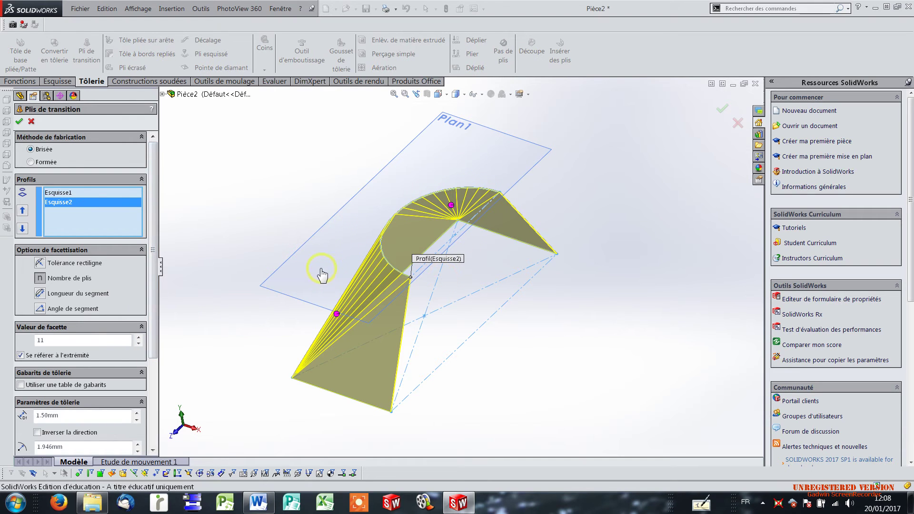
click(138, 343)
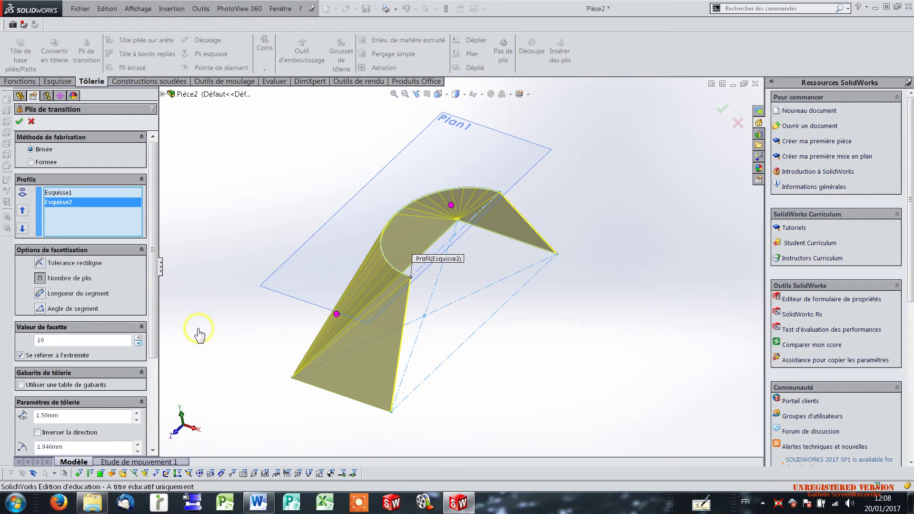
Try the rectangle's corner without the refer-to-endpoint option (Se référer à l'extrémité) and turn the option back on
middle_drag(465, 314, 498, 281)
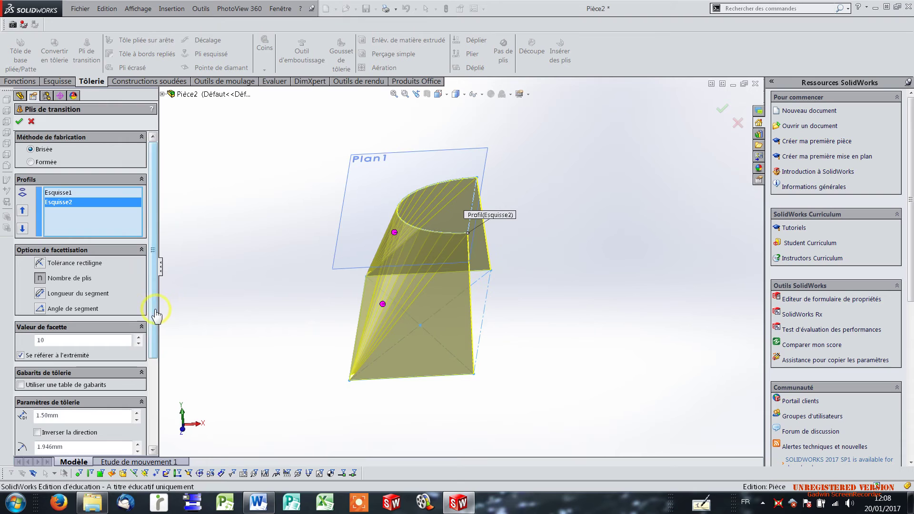
scroll(155, 312, down, 3)
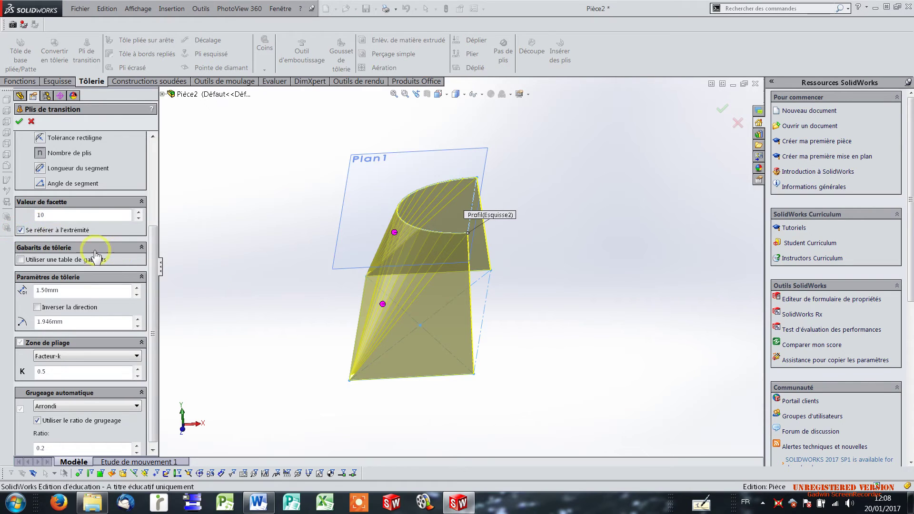
click(20, 231)
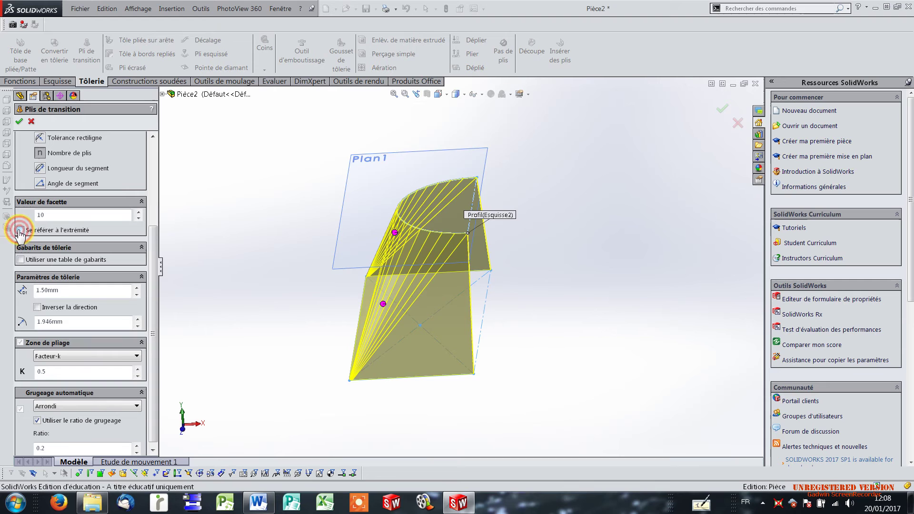
scroll(351, 380, down, 10)
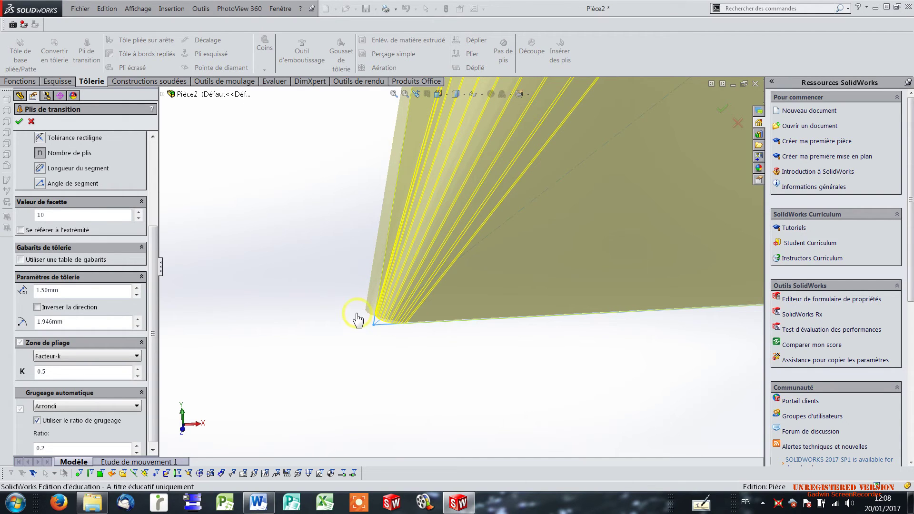
click(20, 231)
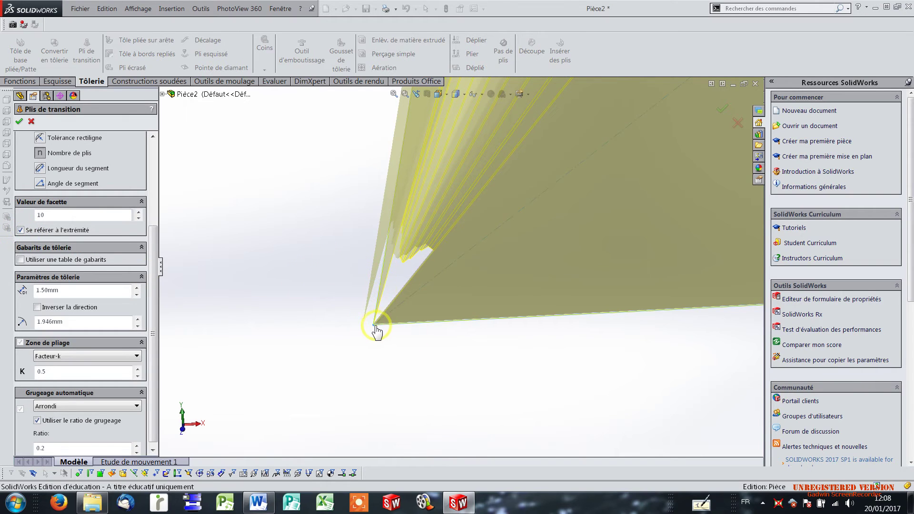
Examine the lofted bend preview at the rectangle's corner where the bend lines converge and at the end of the semicircle
middle_drag(441, 348, 526, 351)
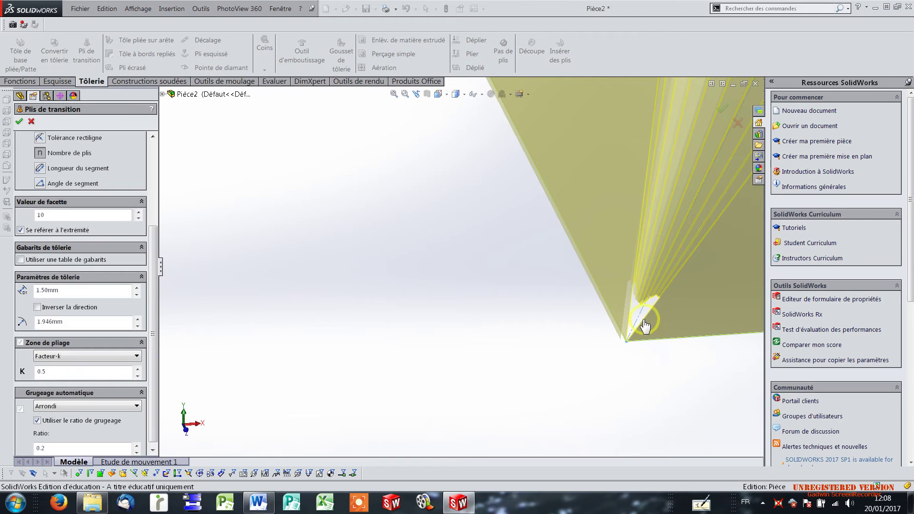
scroll(680, 300, up, 3)
scroll(679, 299, up, 2)
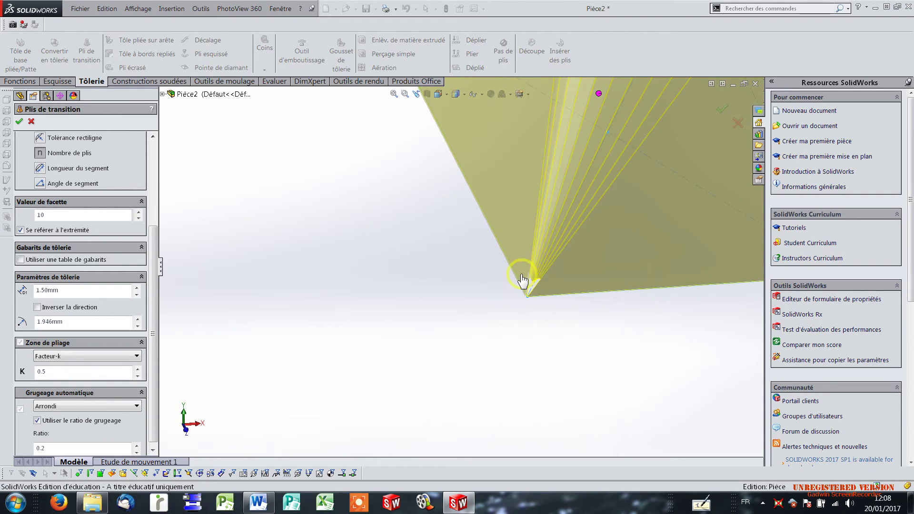
scroll(529, 280, down, 3)
middle_click(438, 281)
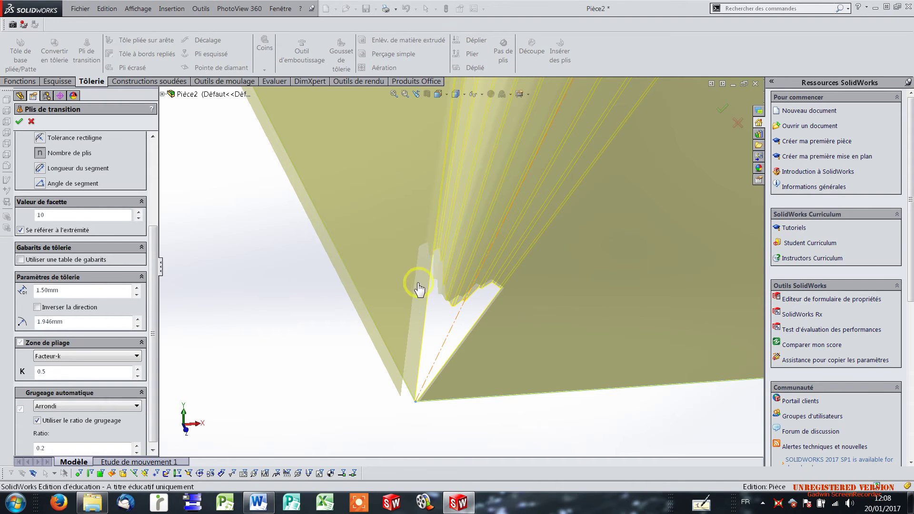
scroll(461, 339, up, 4)
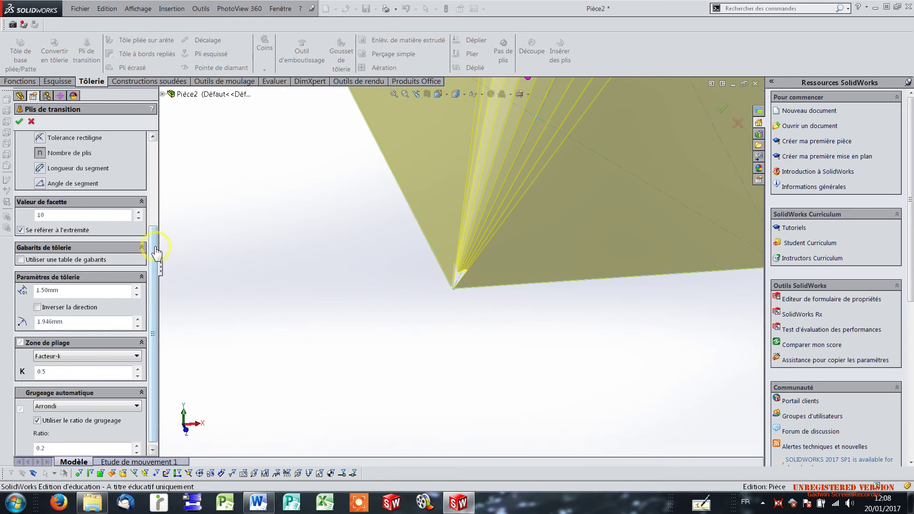
scroll(153, 247, down, 1)
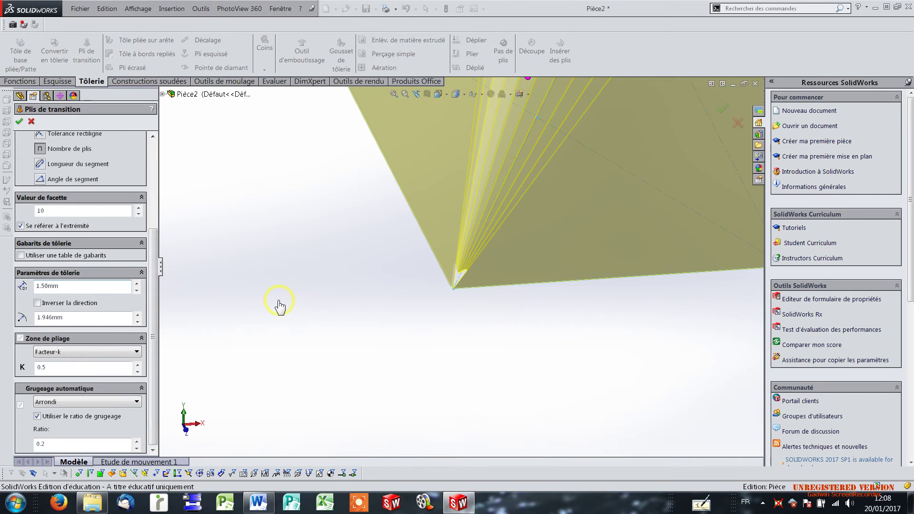
scroll(327, 302, up, 5)
middle_drag(556, 210, 510, 243)
scroll(495, 214, down, 8)
scroll(488, 209, down, 6)
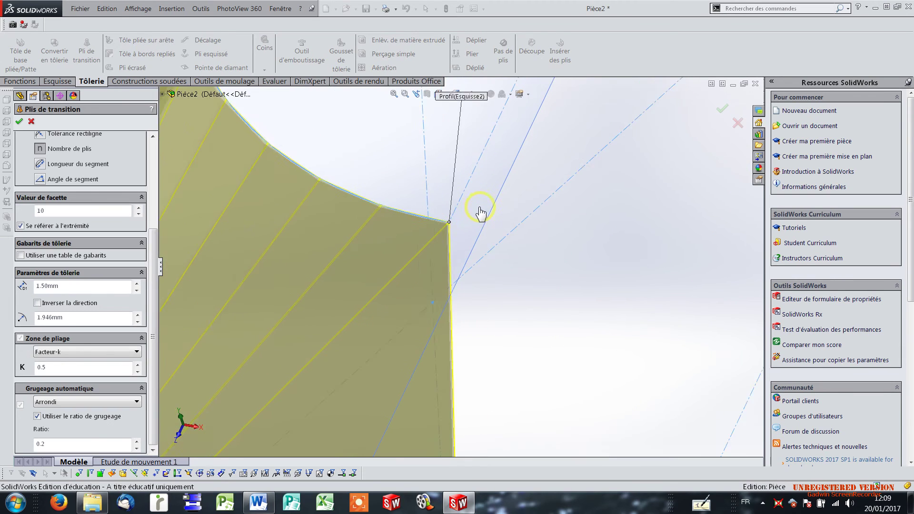
scroll(407, 265, up, 3)
middle_drag(375, 295, 361, 306)
scroll(350, 314, up, 2)
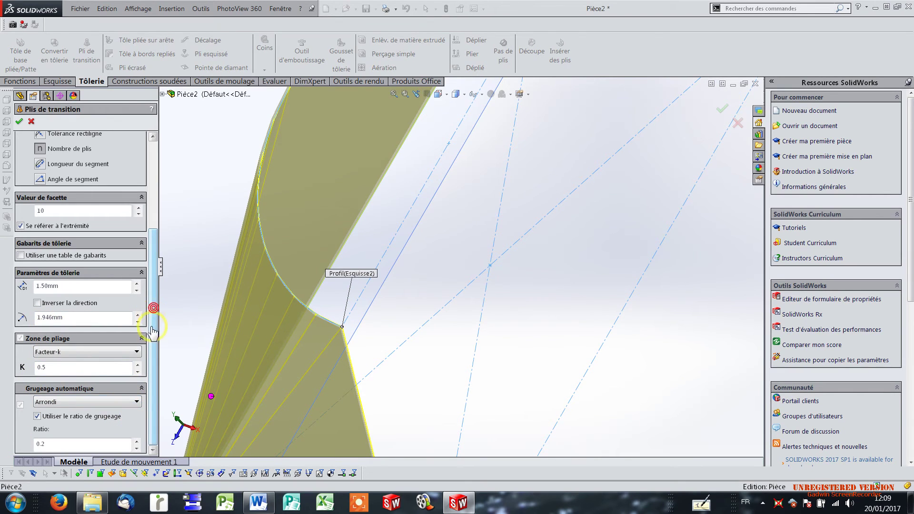
Set the bend allowance K-factor of the lofted bend to 0.349
double_click(73, 367)
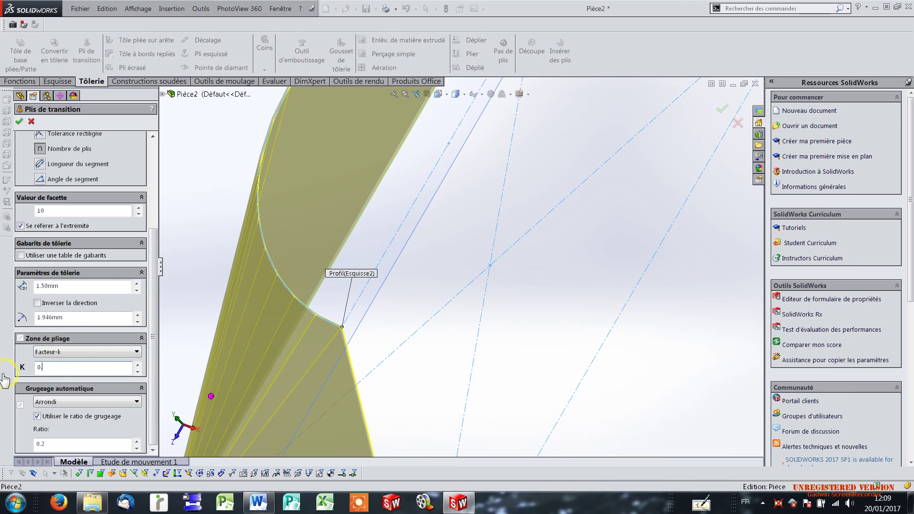
click(92, 289)
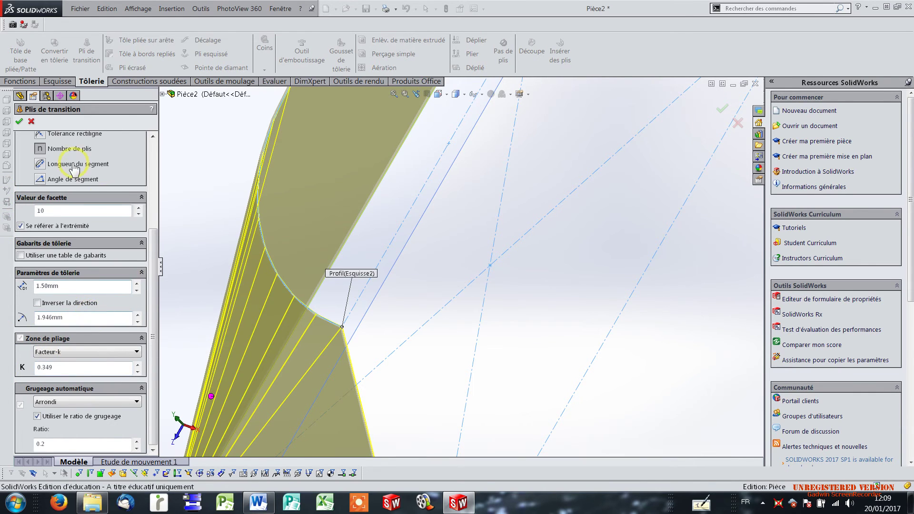
Try the formed manufacturing method (Formée) for the lofted bend and switch back to the bent method (Brisée)
scroll(143, 231, up, 5)
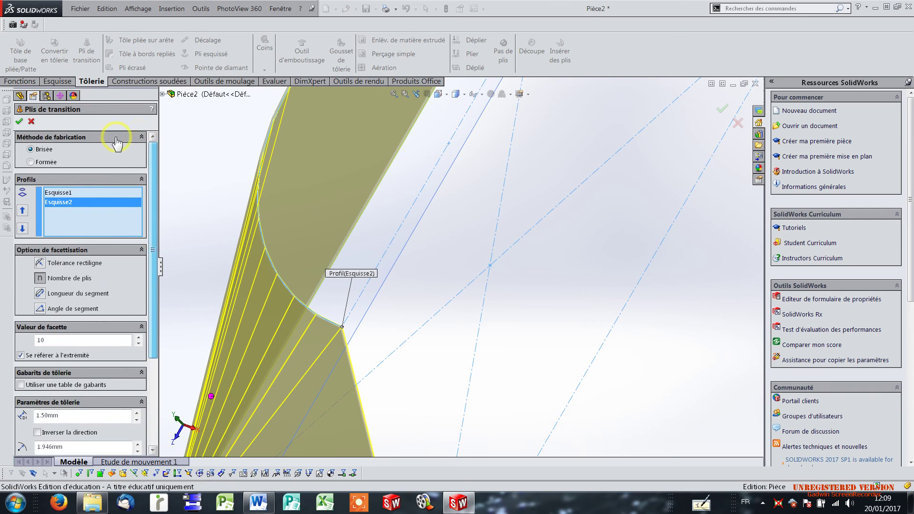
click(47, 162)
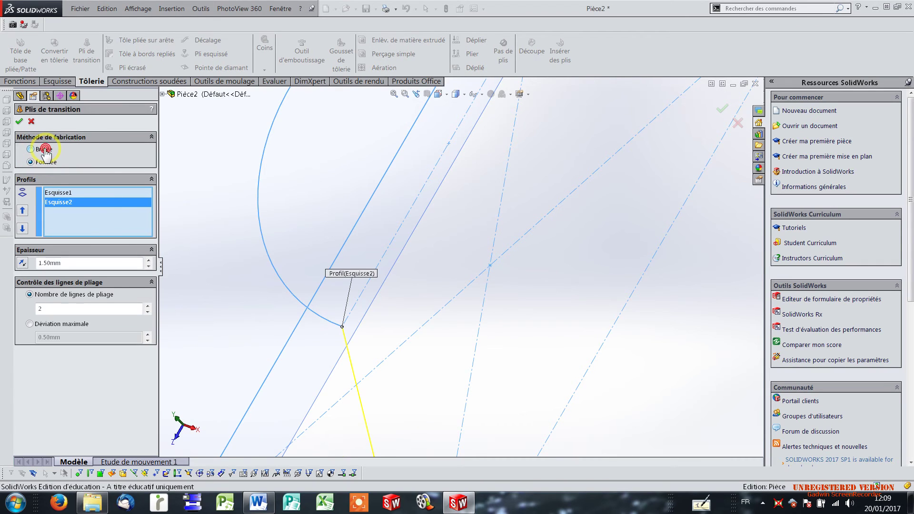
click(44, 149)
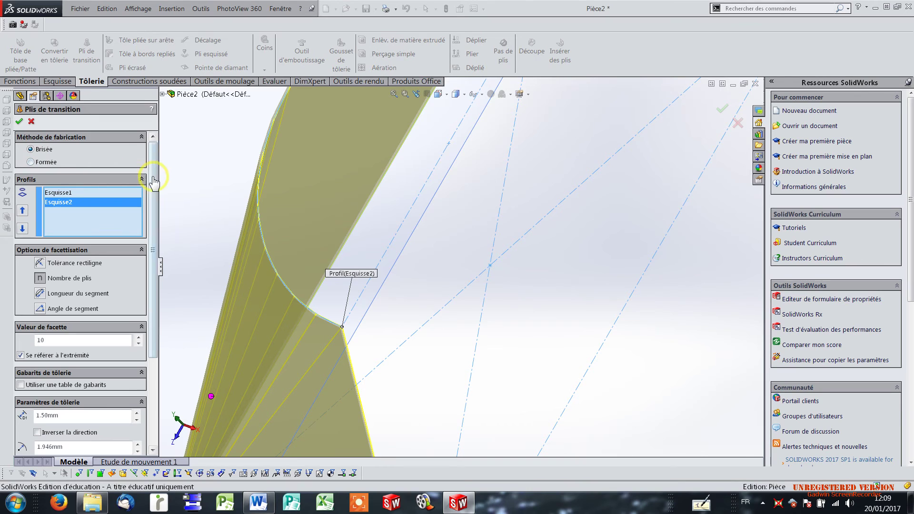
Review the remaining lofted bend parameters and create the feature between the two profile sketches
drag(153, 179, 152, 338)
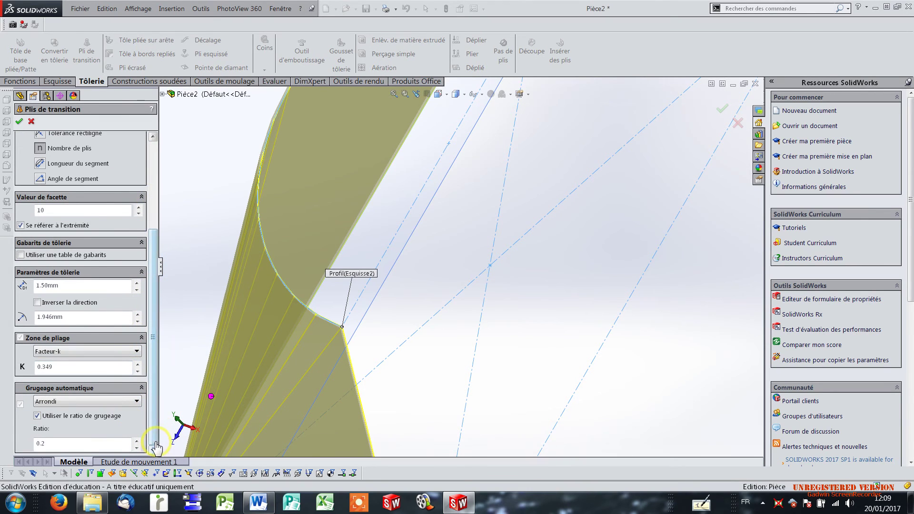
drag(153, 437, 155, 443)
drag(154, 237, 154, 148)
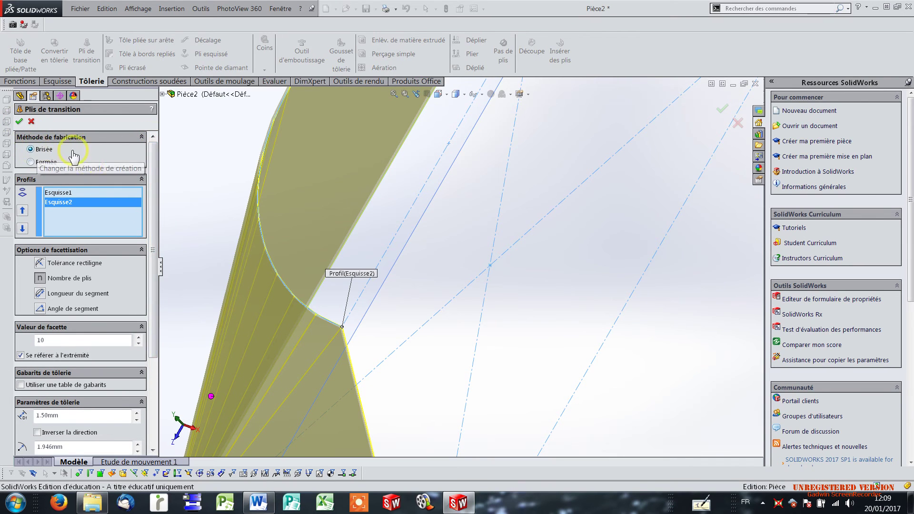
click(18, 121)
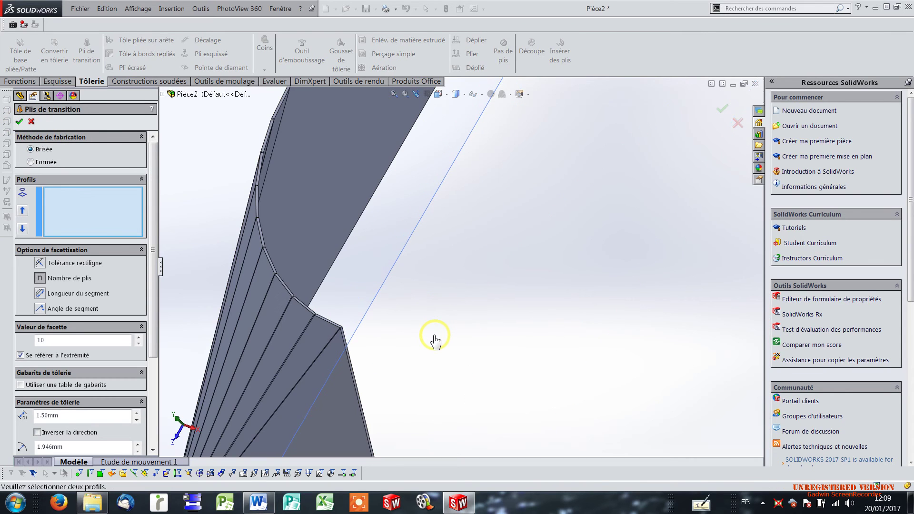
Examine the folded transition's relief opening where the bends converge at the rectangle's corner, and the part's overall shape
scroll(460, 342, up, 5)
middle_drag(490, 314, 561, 377)
scroll(429, 361, down, 5)
scroll(419, 311, down, 2)
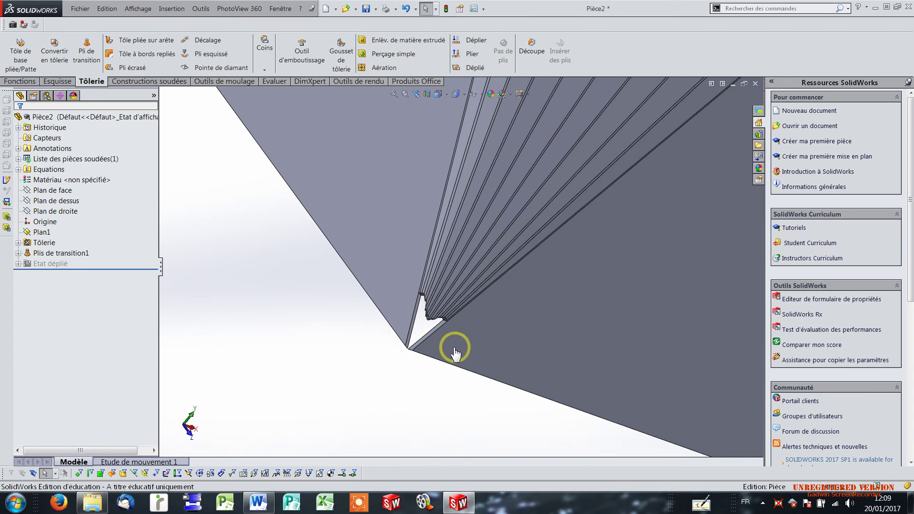
scroll(492, 337, up, 5)
middle_drag(559, 314, 440, 218)
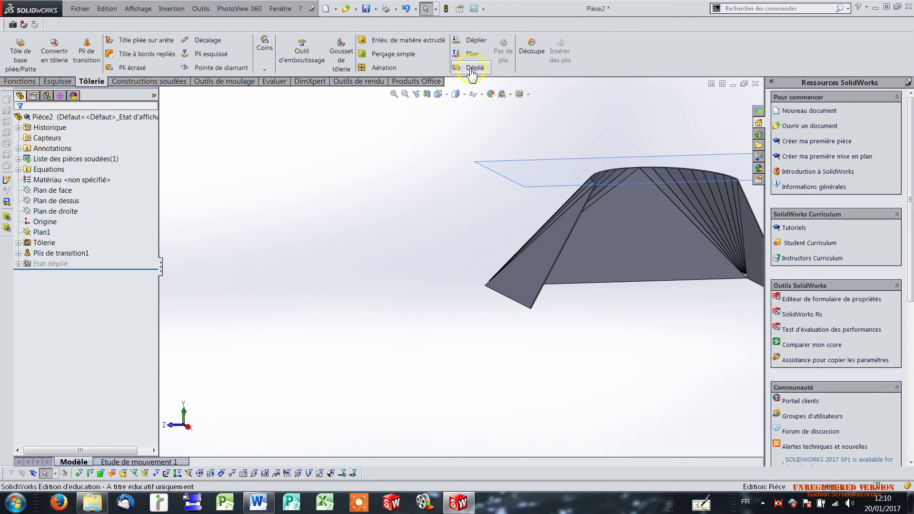
scroll(666, 323, up, 2)
scroll(659, 236, down, 4)
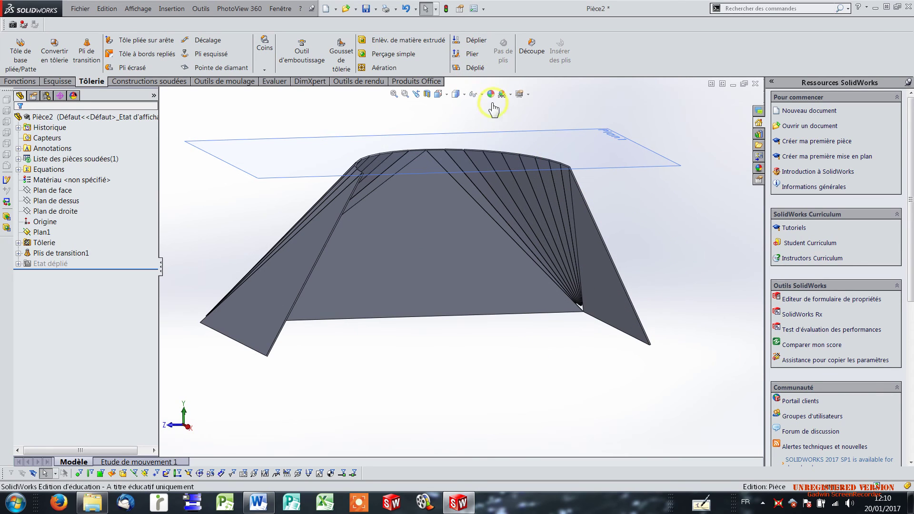
Show the part's flat pattern and examine the corner where the bend lines converge, finishing with a straight-on view of the full outline
click(471, 68)
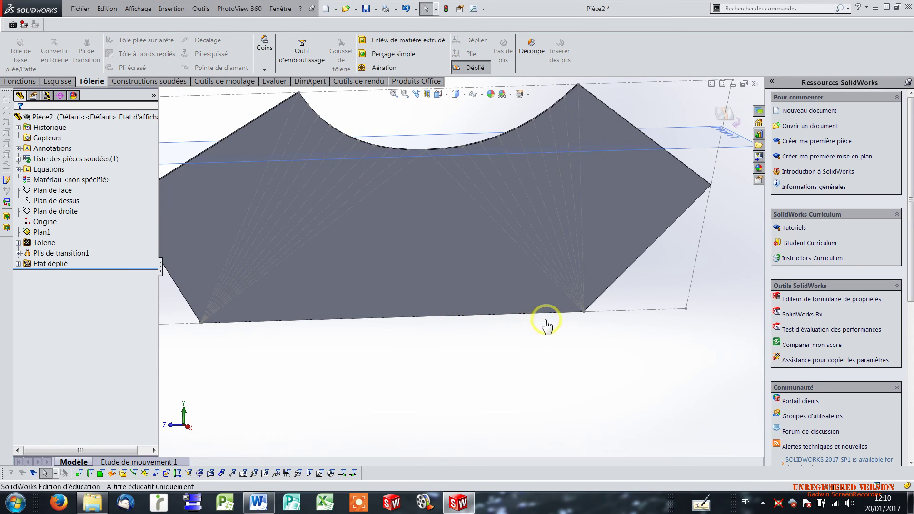
scroll(585, 318, down, 4)
scroll(585, 318, down, 3)
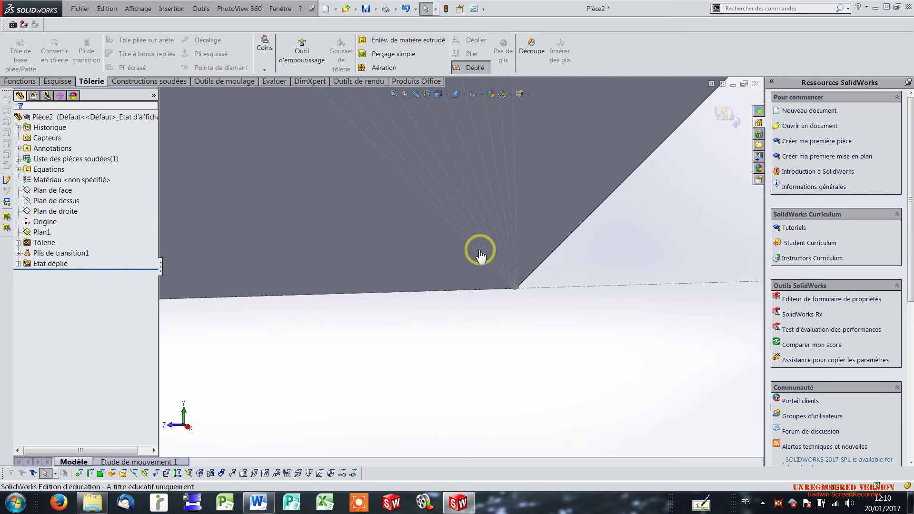
scroll(519, 284, down, 6)
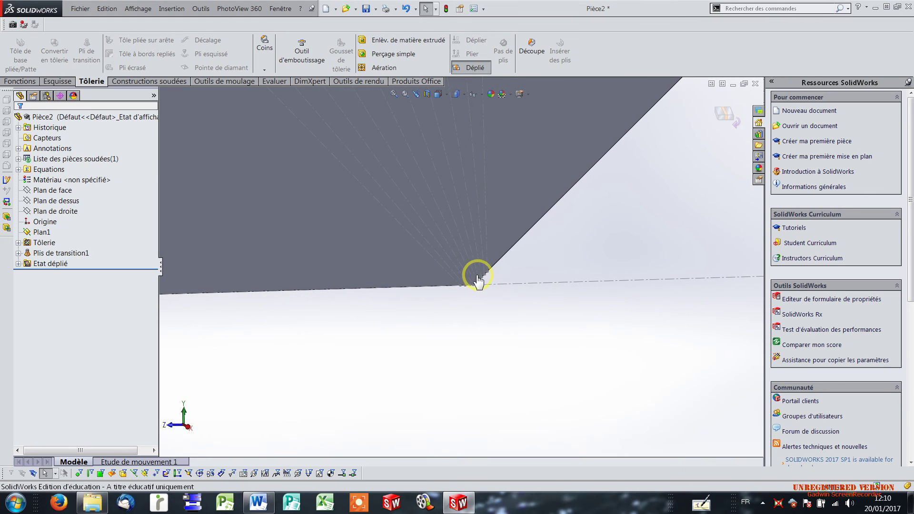
scroll(481, 284, up, 3)
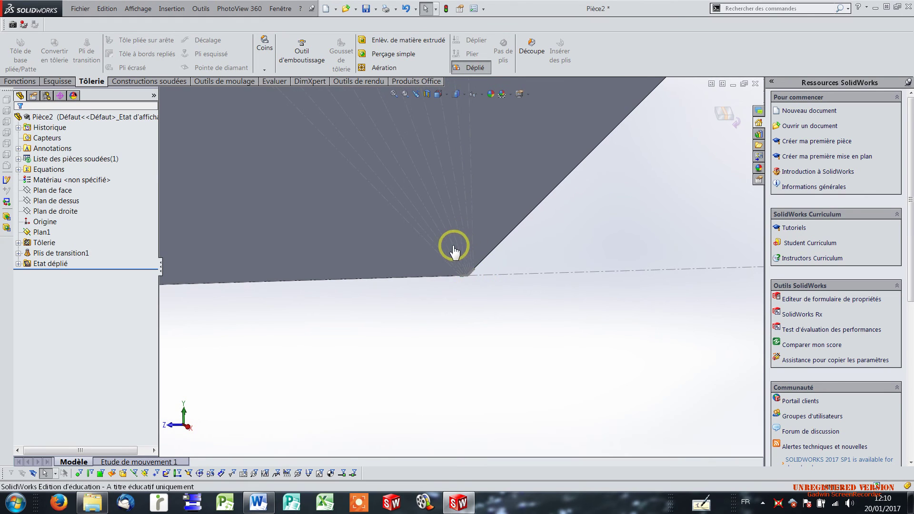
scroll(465, 288, up, 2)
scroll(464, 288, up, 6)
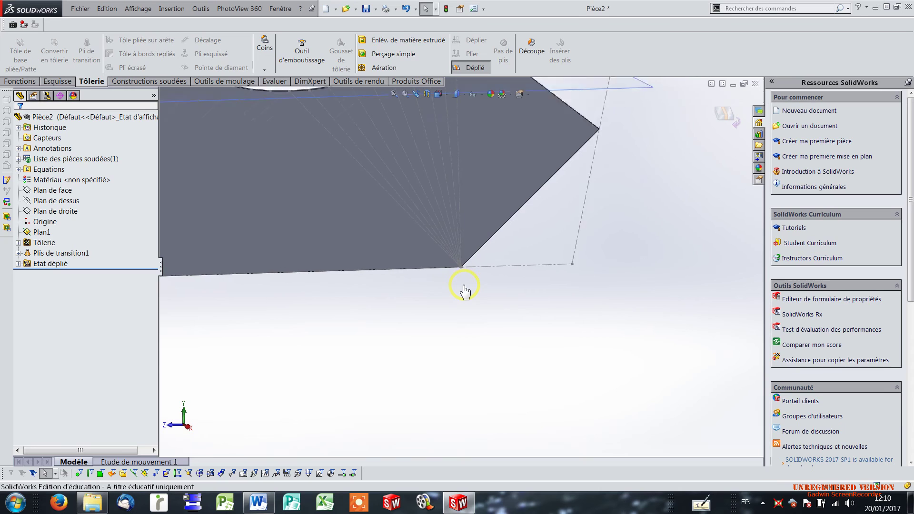
scroll(395, 143, down, 3)
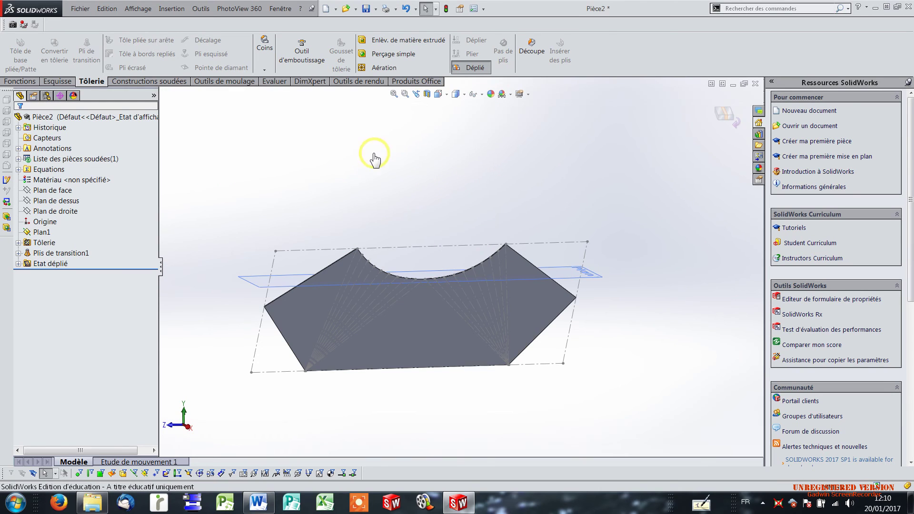
click(443, 96)
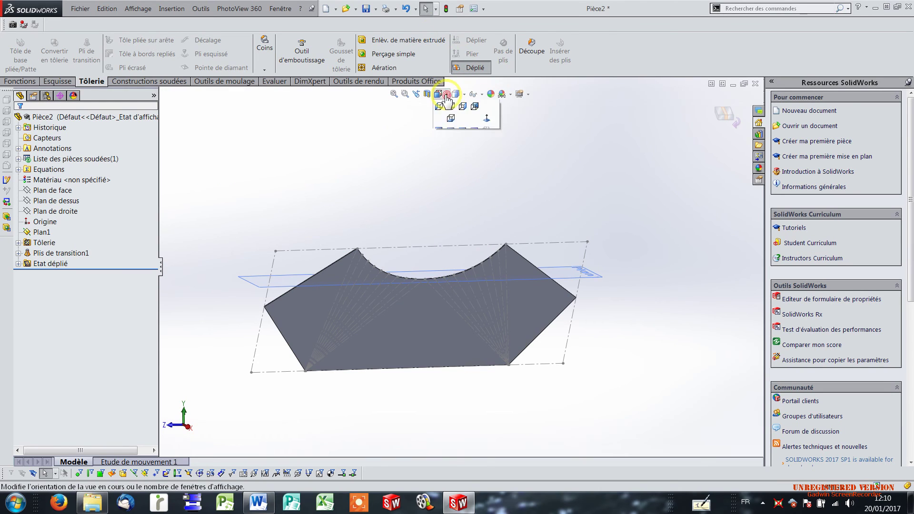
click(487, 142)
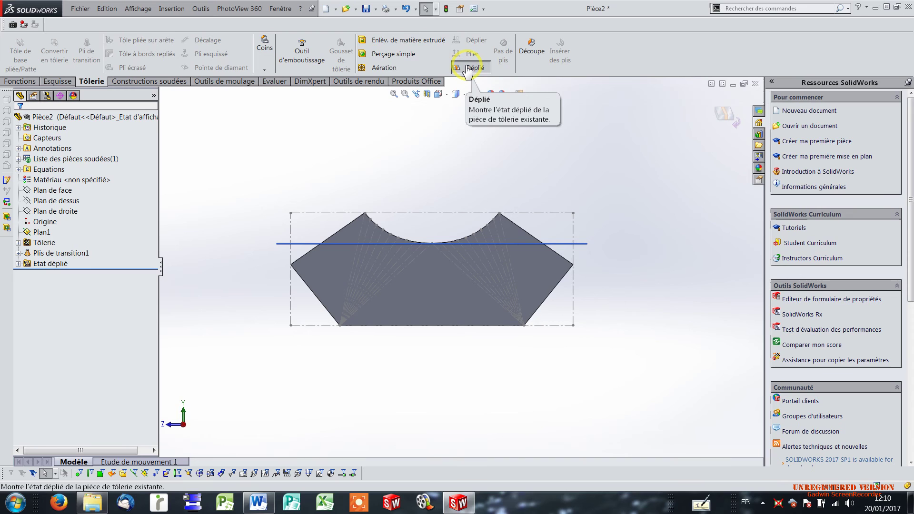
Return the part from its flat pattern to the folded state and view it in 3D
click(471, 70)
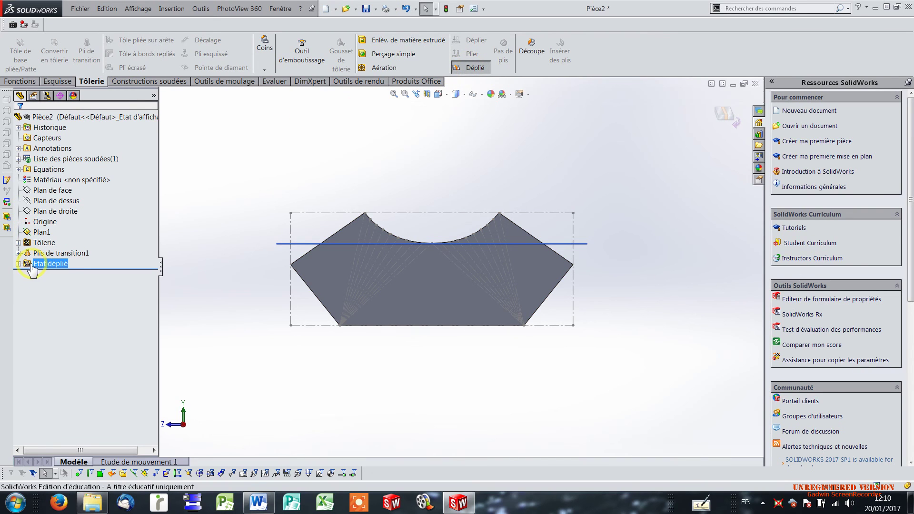
click(479, 70)
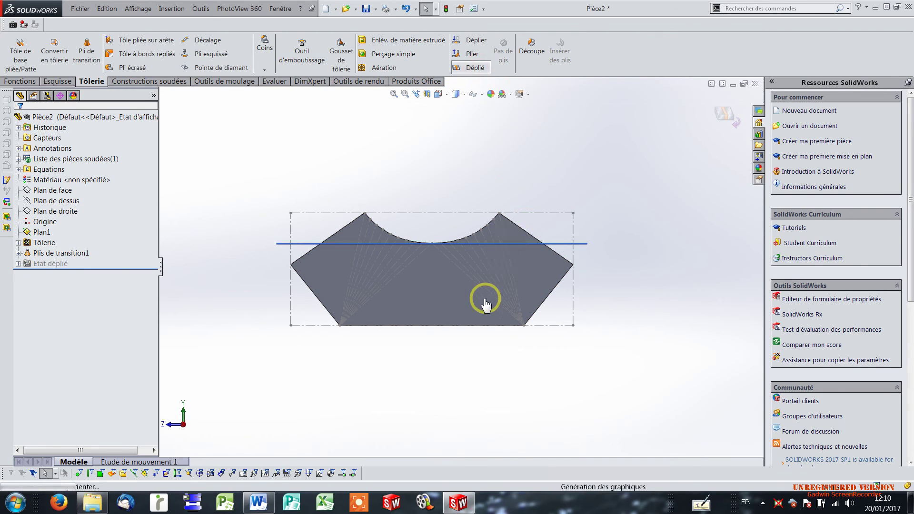
middle_drag(453, 283, 610, 303)
key(Escape)
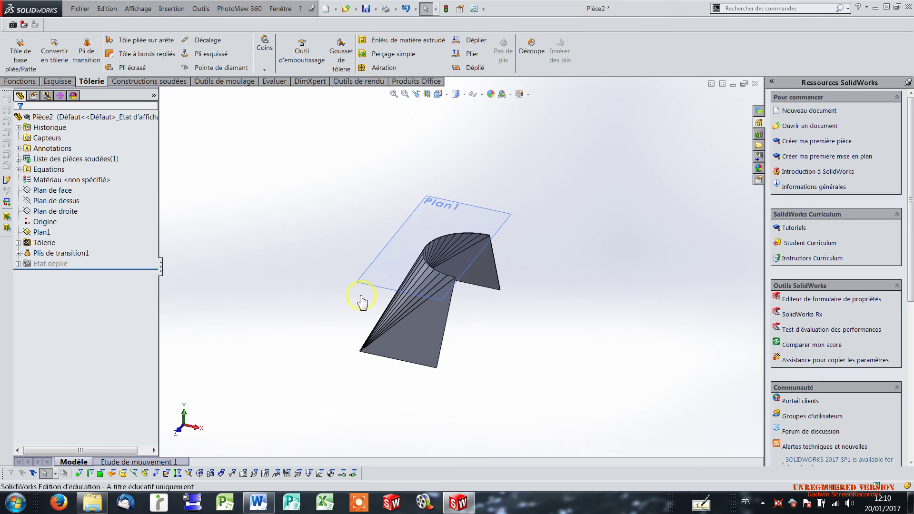
right_click(56, 265)
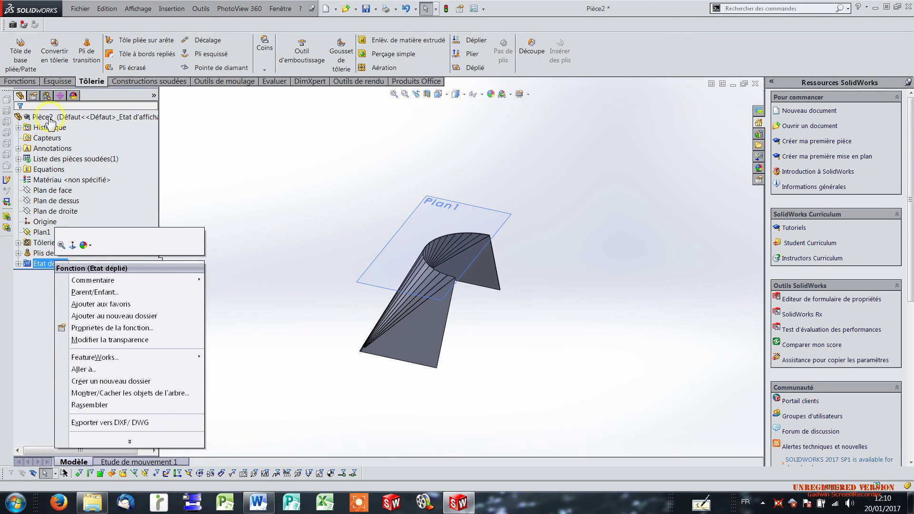
click(205, 161)
click(44, 233)
Export the flat pattern (Etat déplié) as DXF file Etat déplié - Pièce2 in the inner A5 folder, with sheet-metal geometry only
click(50, 265)
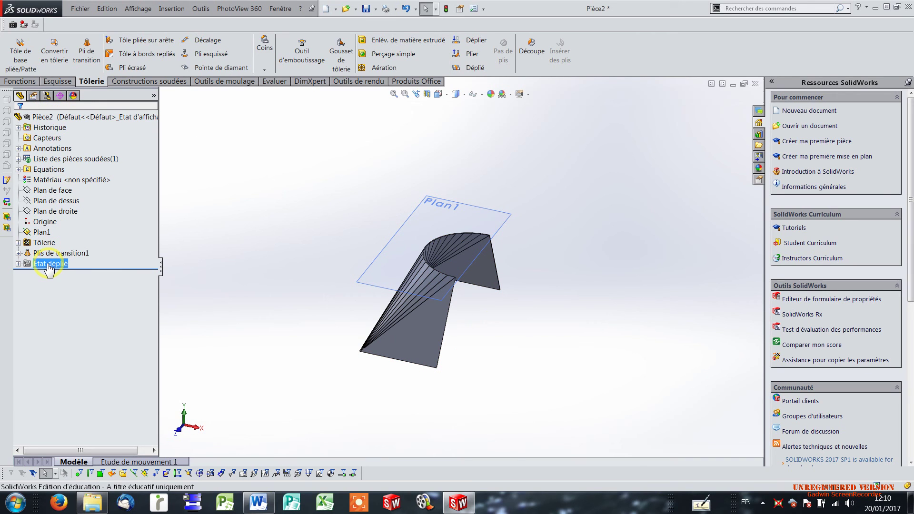
right_click(49, 264)
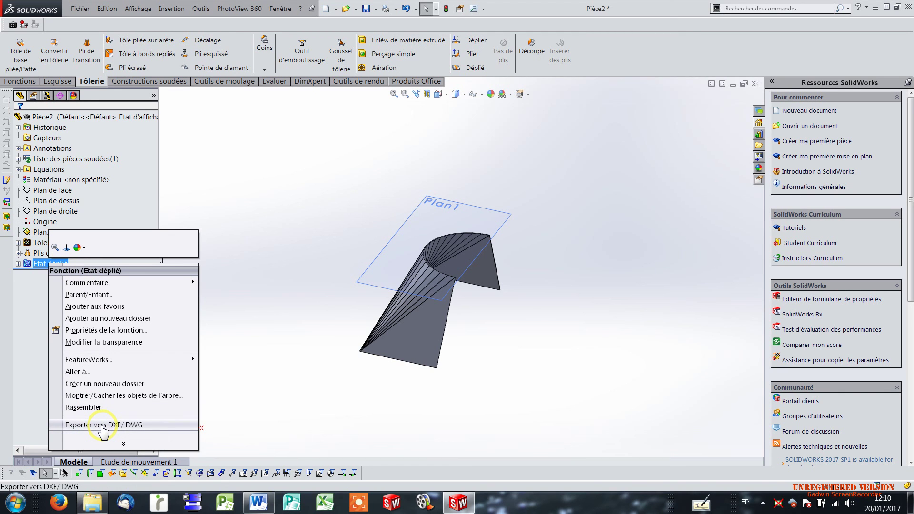
click(103, 426)
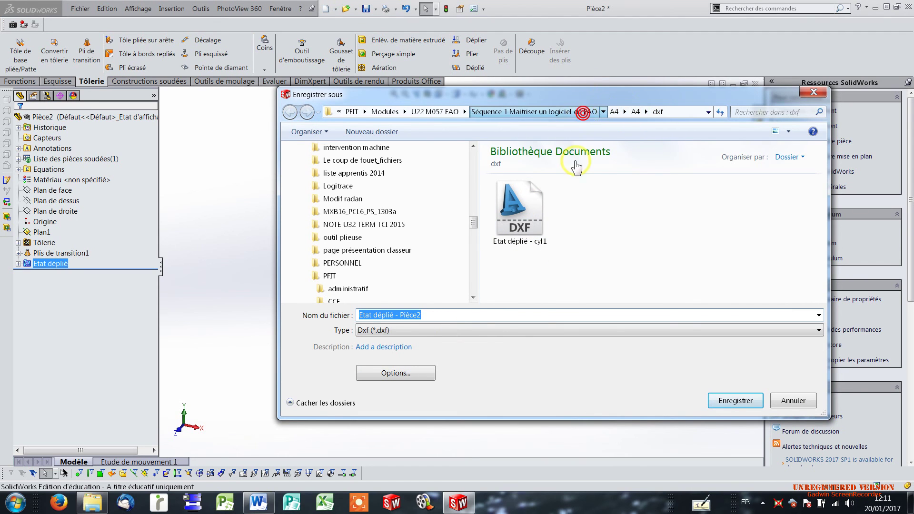
click(583, 112)
double_click(787, 212)
click(530, 221)
double_click(530, 221)
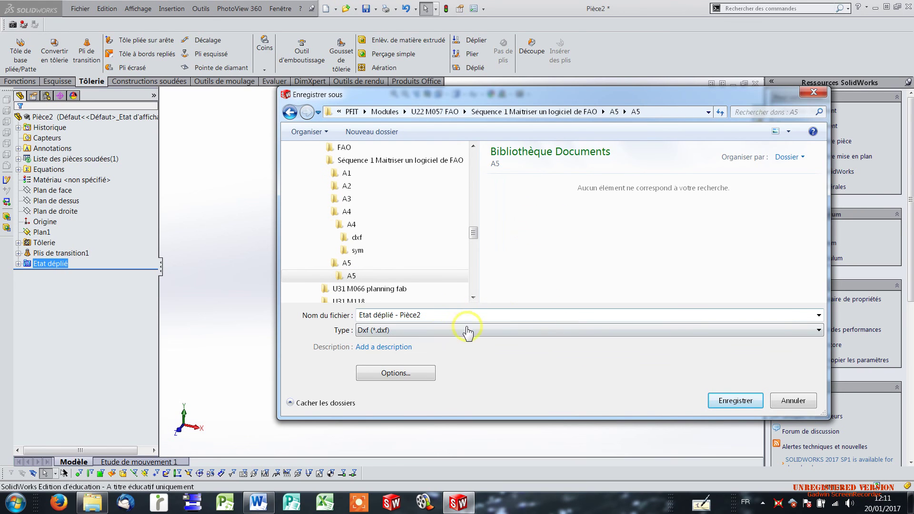
click(735, 403)
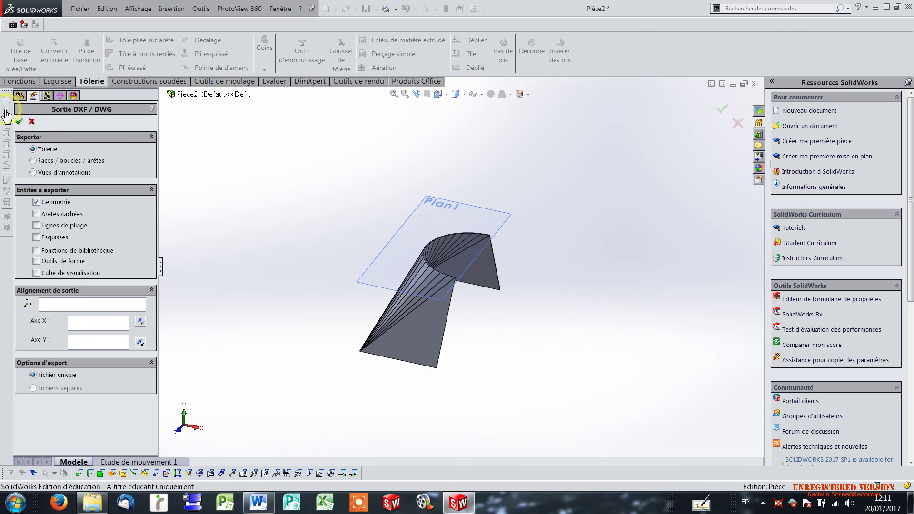
click(17, 123)
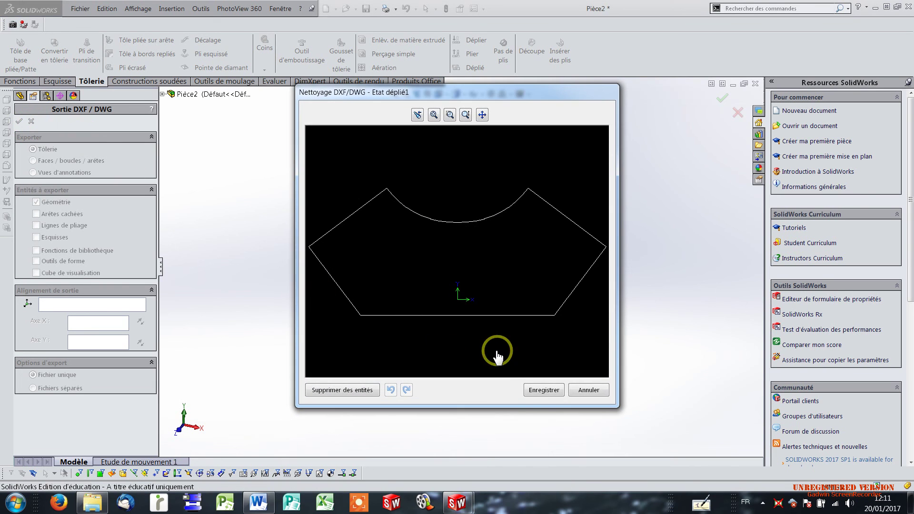
click(544, 391)
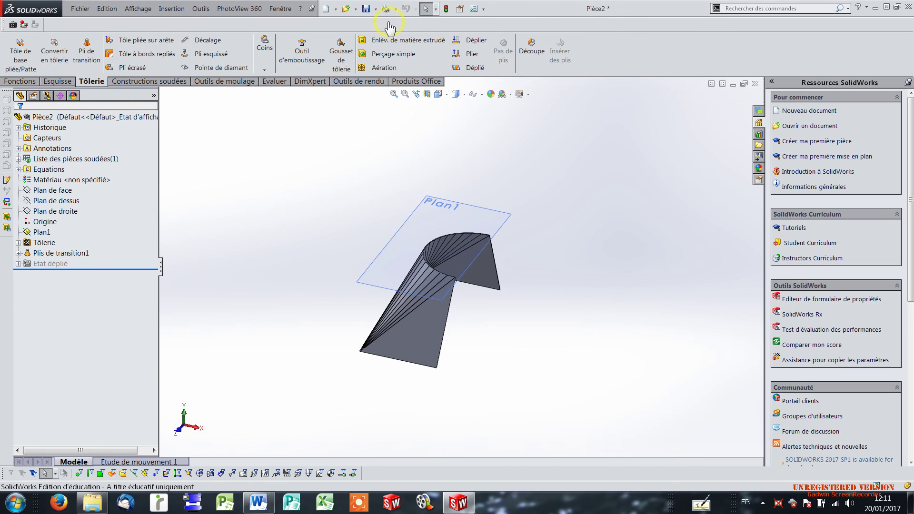
Save the part as Pièce2 in the inner A5 folder
click(367, 10)
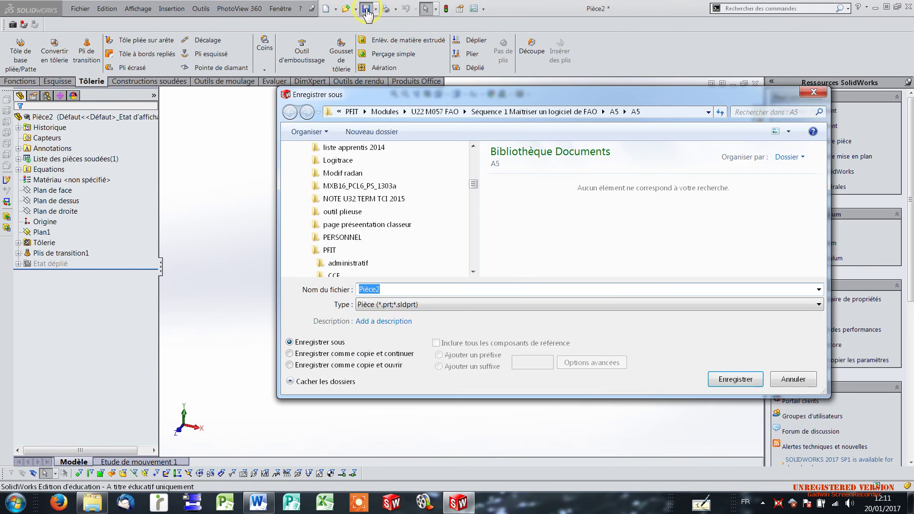
click(737, 381)
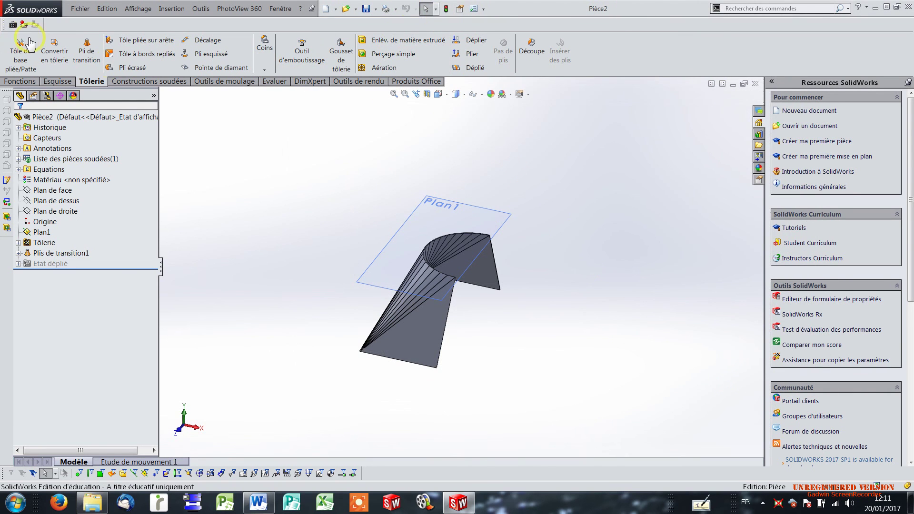
click(585, 167)
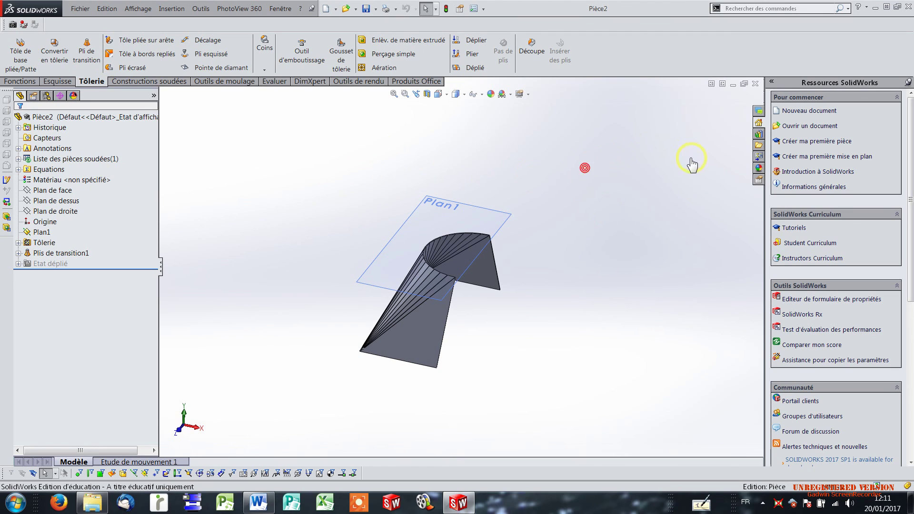